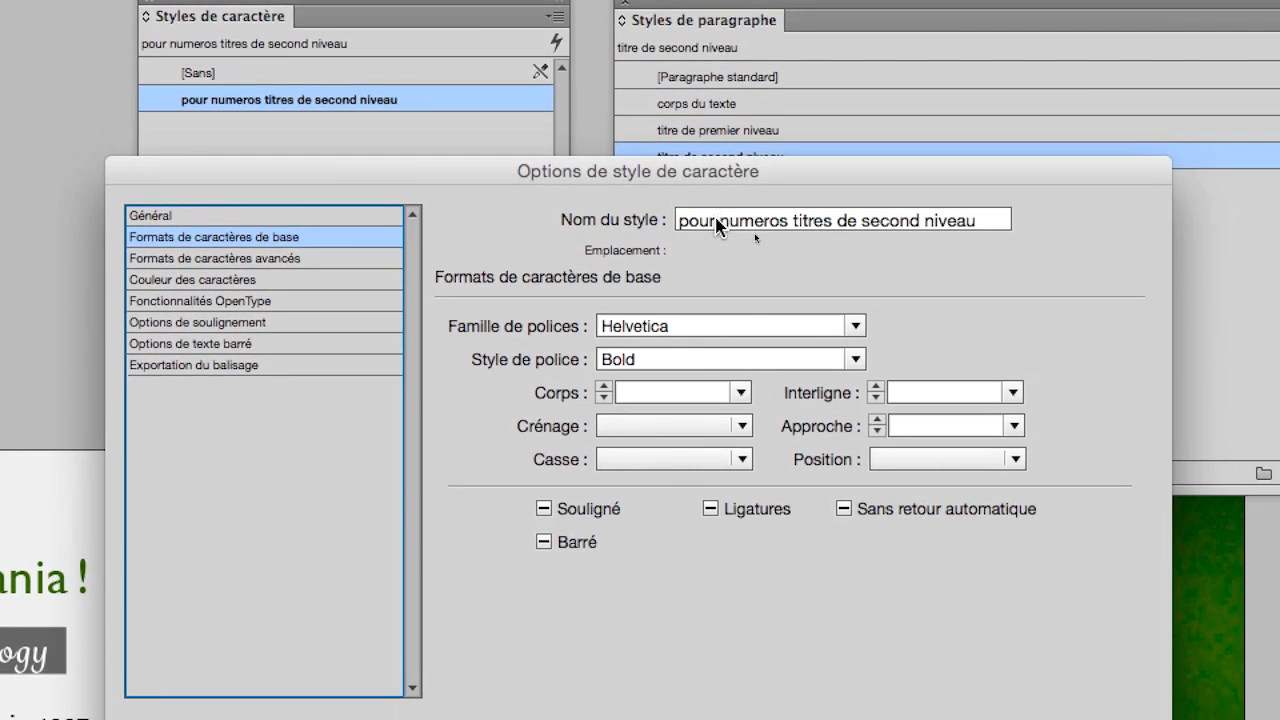
Step: Review the basic character formats of the character style "pour numeros titres de second niveau" and close its options
{"action": "left_click", "coordinate": [985, 220]}
{"action": "left_click_drag", "start_coordinate": [985, 220], "coordinate": [886, 193]}
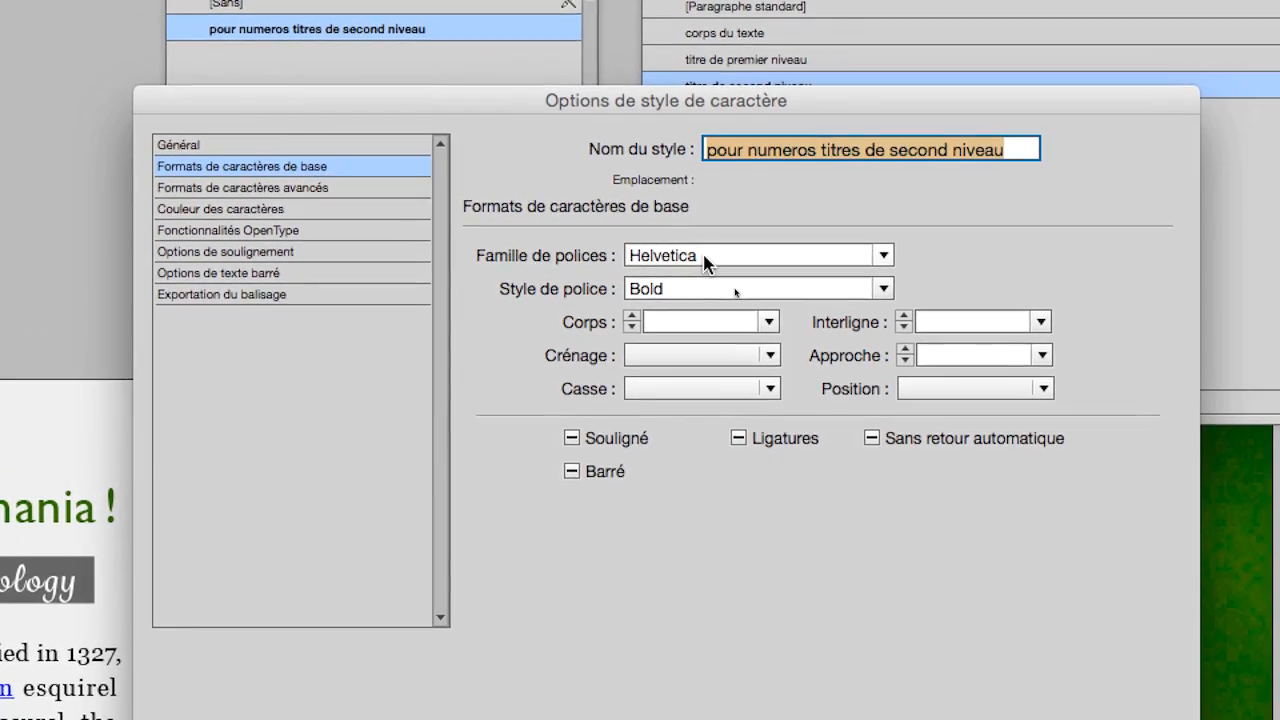
{"action": "left_click", "coordinate": [857, 434]}
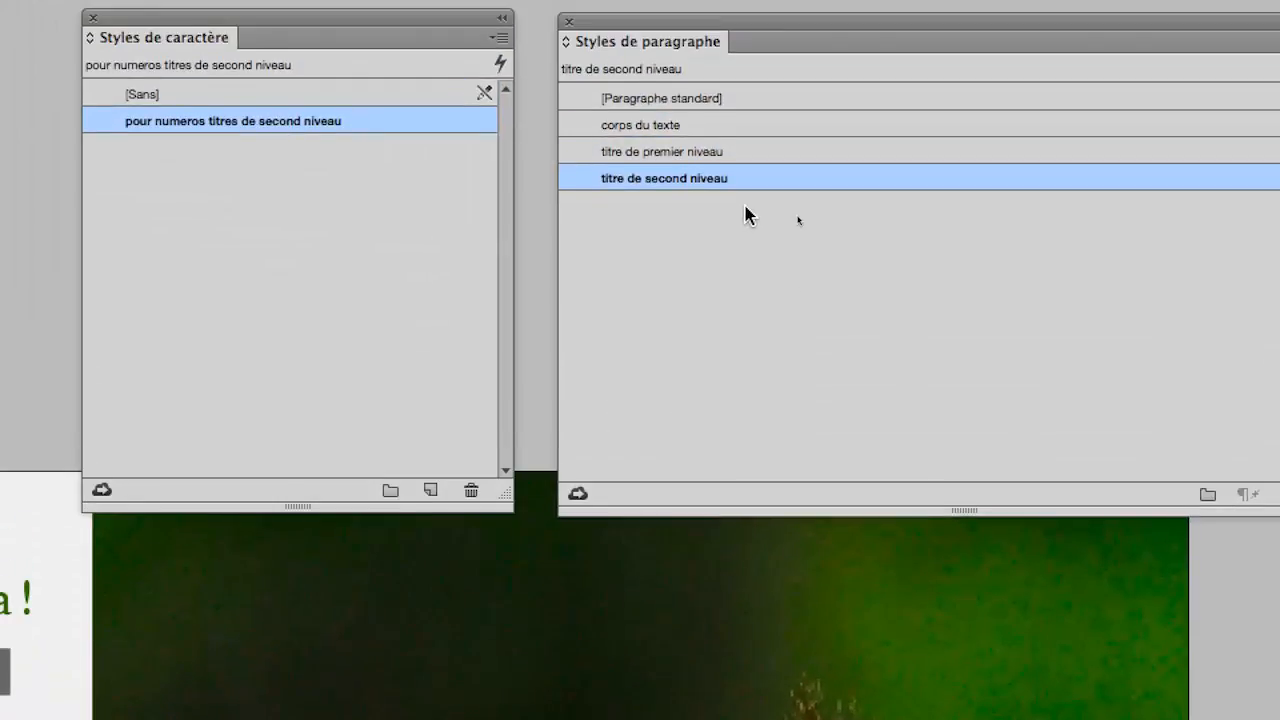
Step: Increase the font size in the paragraph style "titre de second niveau" to 24 pt
{"action": "double_click", "coordinate": [749, 184]}
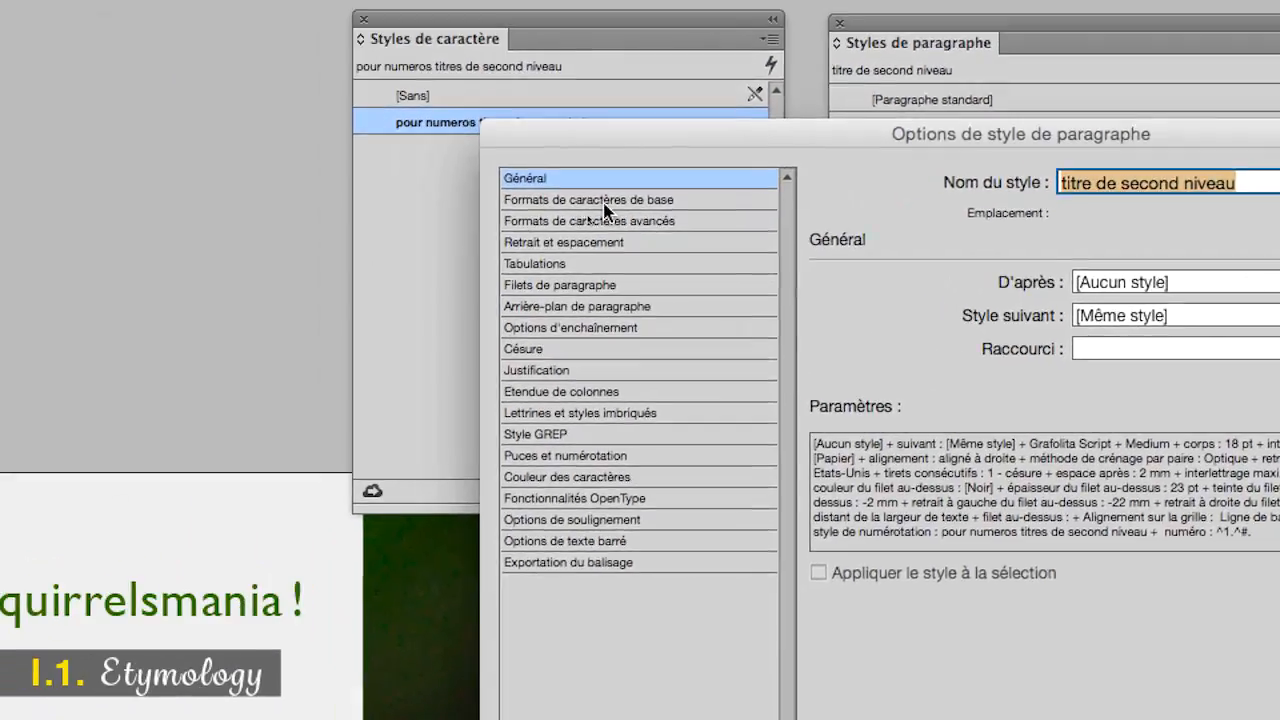
{"action": "left_click", "coordinate": [604, 203]}
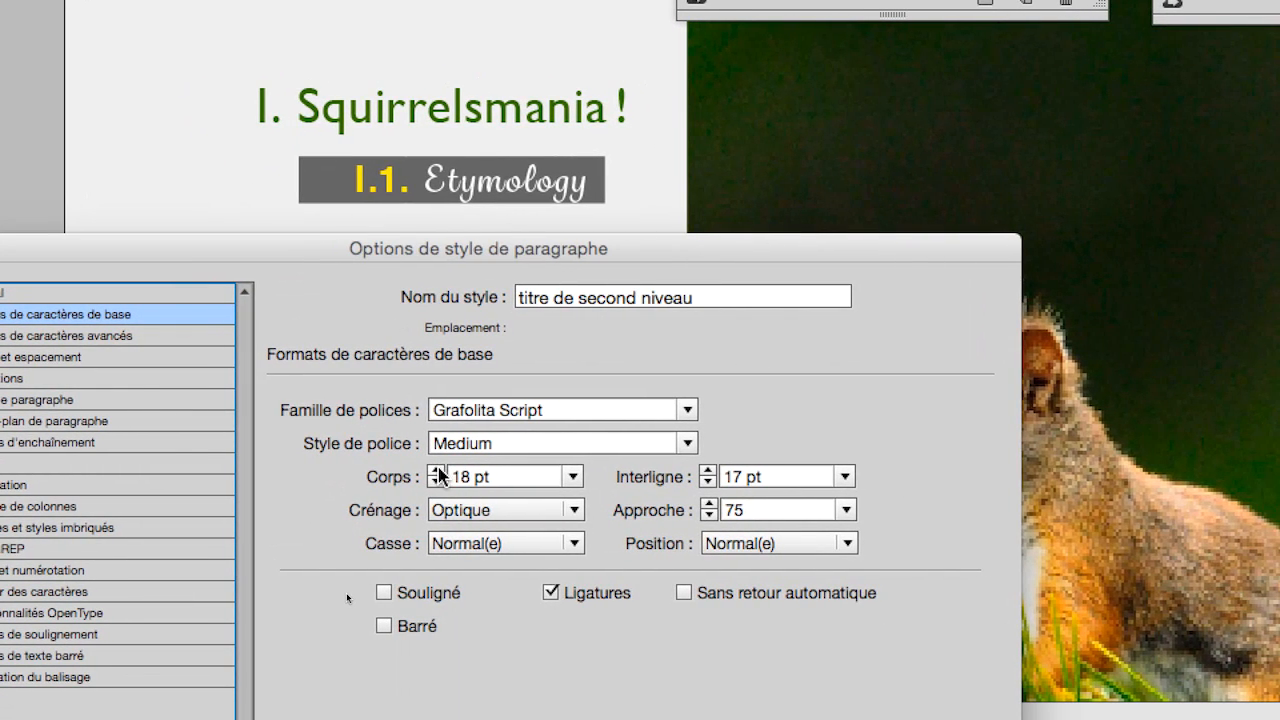
{"action": "left_click", "coordinate": [436, 471]}
{"action": "left_click", "coordinate": [436, 471]}
{"action": "left_click", "coordinate": [436, 471]}
{"action": "left_click", "coordinate": [436, 471]}
{"action": "left_click", "coordinate": [436, 471]}
{"action": "left_click", "coordinate": [436, 471]}
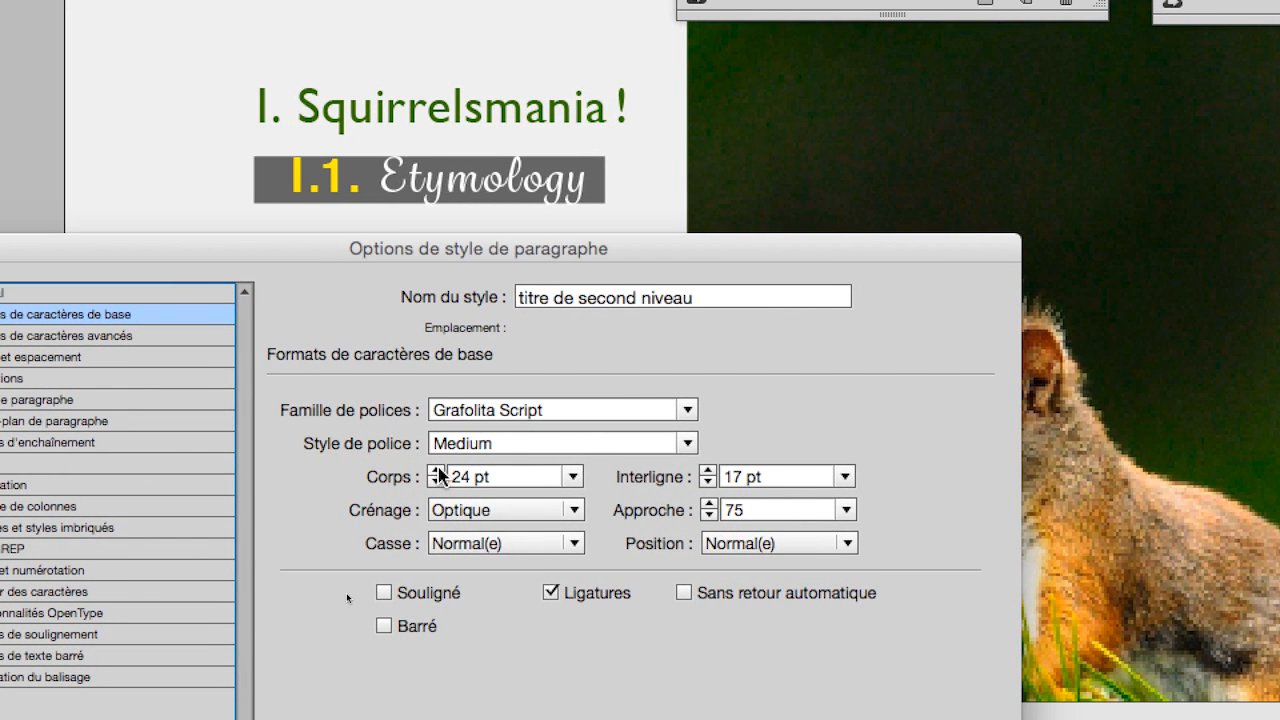
Step: Reduce the second-level heading style's font size to 15 pt
{"action": "left_click", "coordinate": [436, 482]}
{"action": "left_click", "coordinate": [436, 482]}
{"action": "left_click", "coordinate": [436, 482]}
{"action": "left_click", "coordinate": [436, 482]}
{"action": "left_click", "coordinate": [436, 482]}
{"action": "left_click", "coordinate": [436, 482]}
{"action": "left_click", "coordinate": [436, 482]}
{"action": "left_click", "coordinate": [436, 482]}
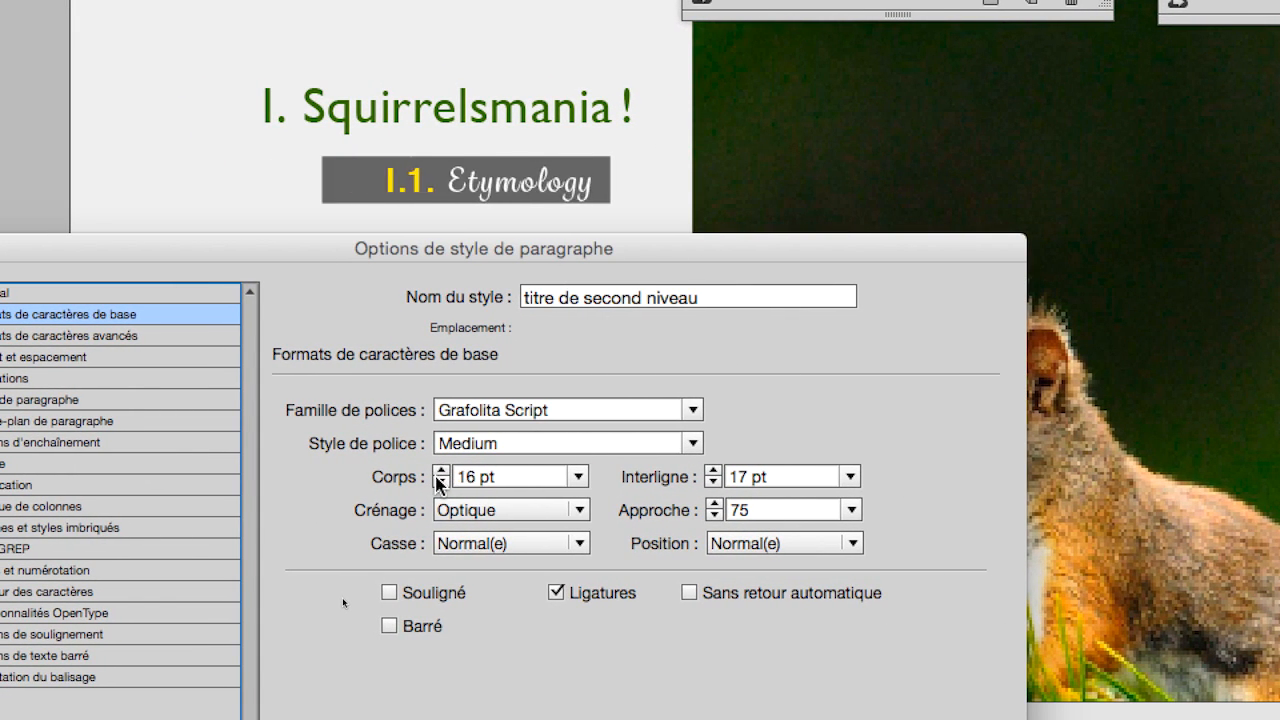
{"action": "left_click", "coordinate": [436, 482]}
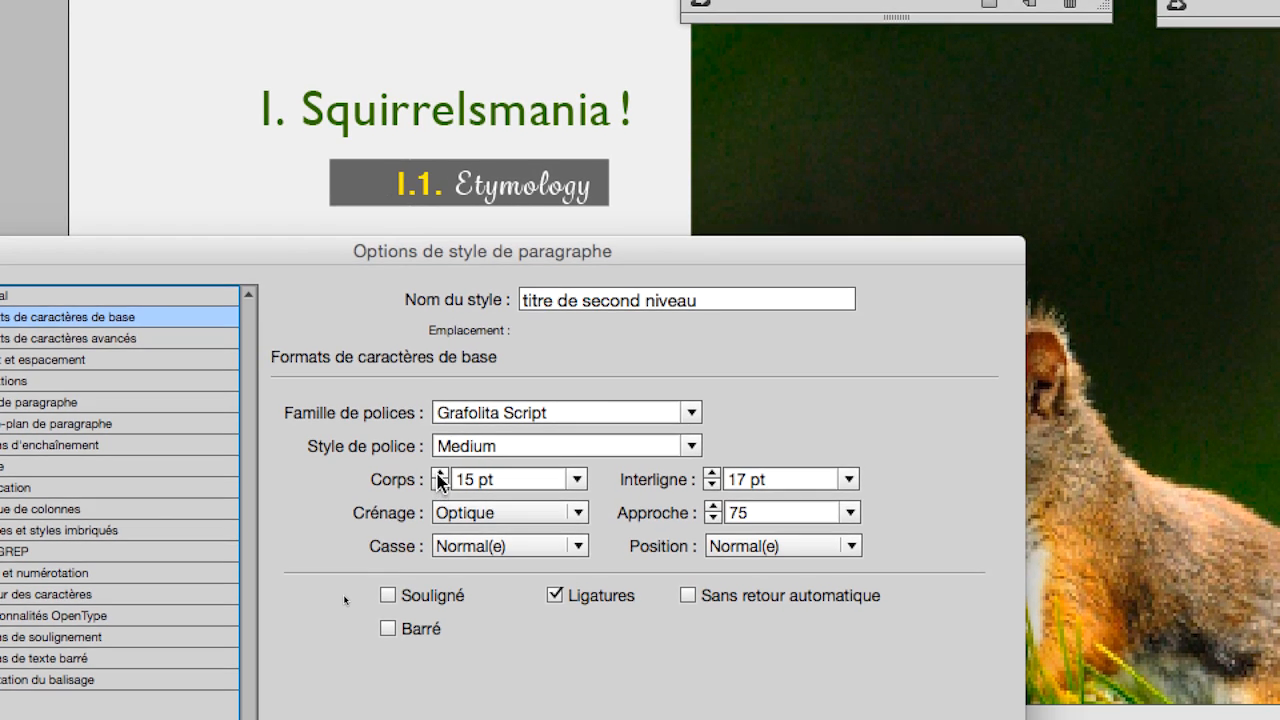
Step: Set the second-level heading style's font size to 17 pt and apply the paragraph style options
{"action": "left_click", "coordinate": [436, 471]}
{"action": "left_click", "coordinate": [436, 471]}
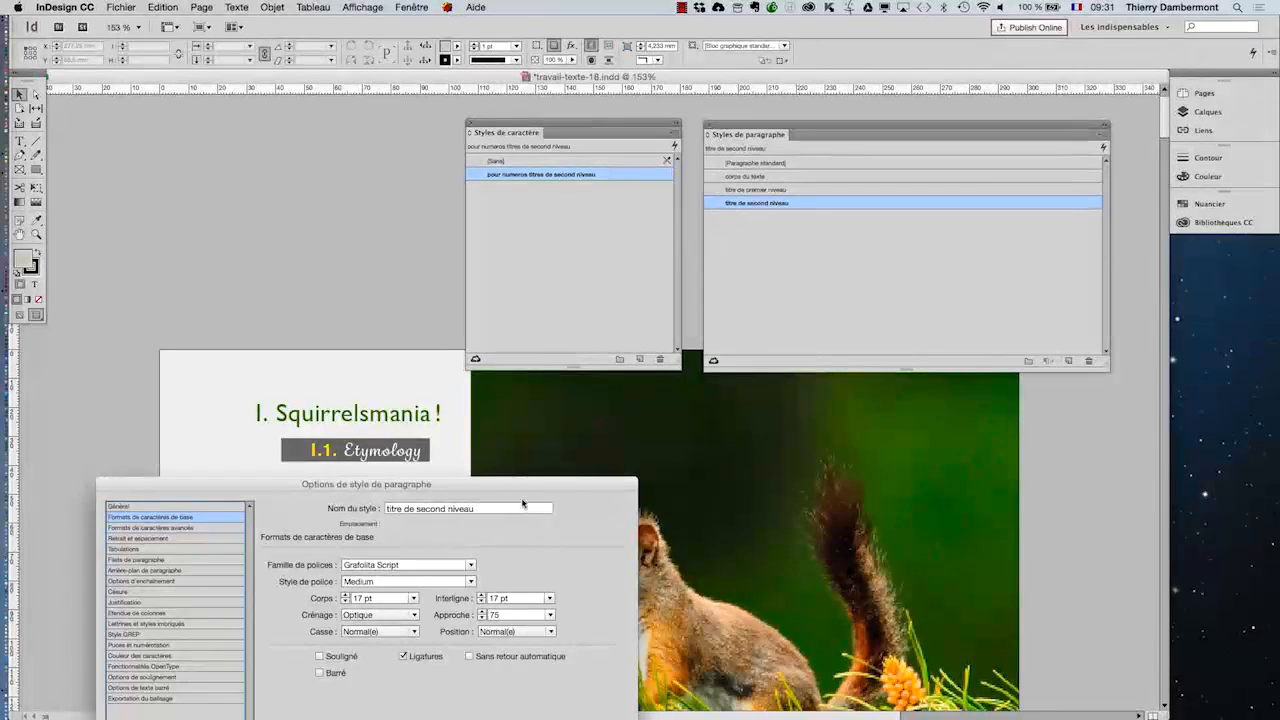
{"action": "left_click_drag", "start_coordinate": [534, 256], "coordinate": [938, 12]}
{"action": "left_click_drag", "start_coordinate": [753, 362], "coordinate": [855, 262]}
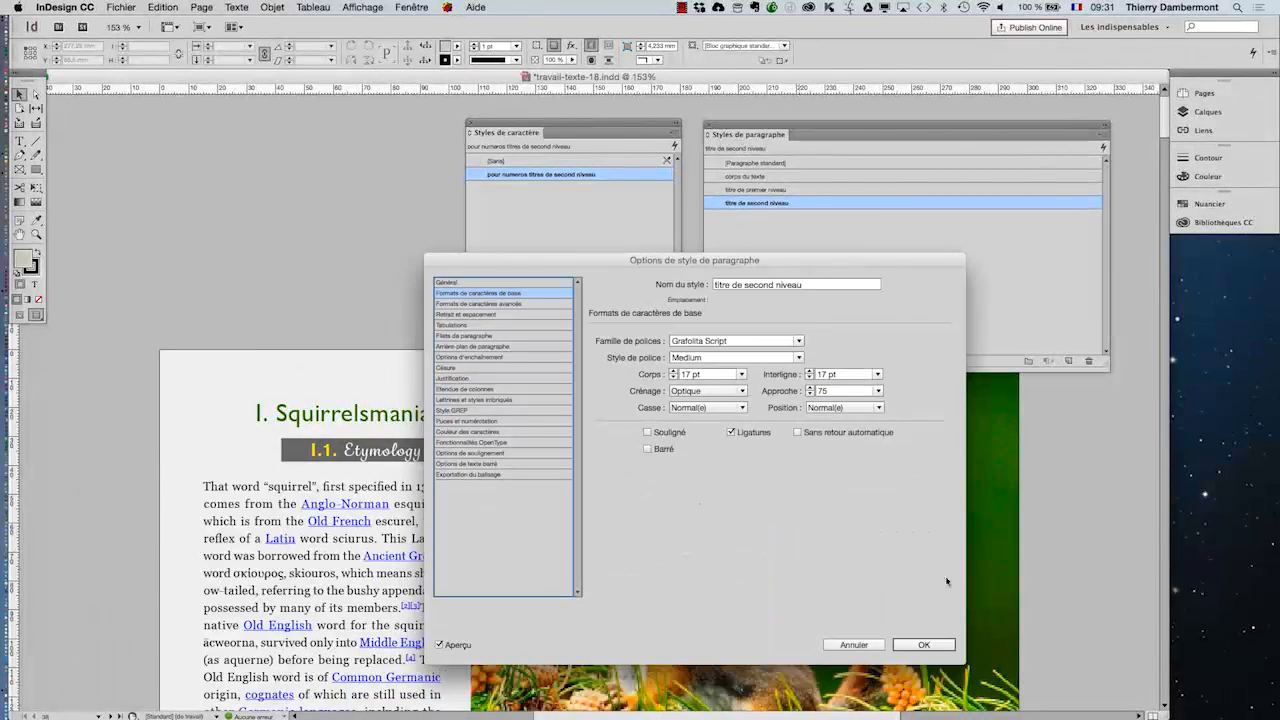
{"action": "left_click", "coordinate": [931, 642]}
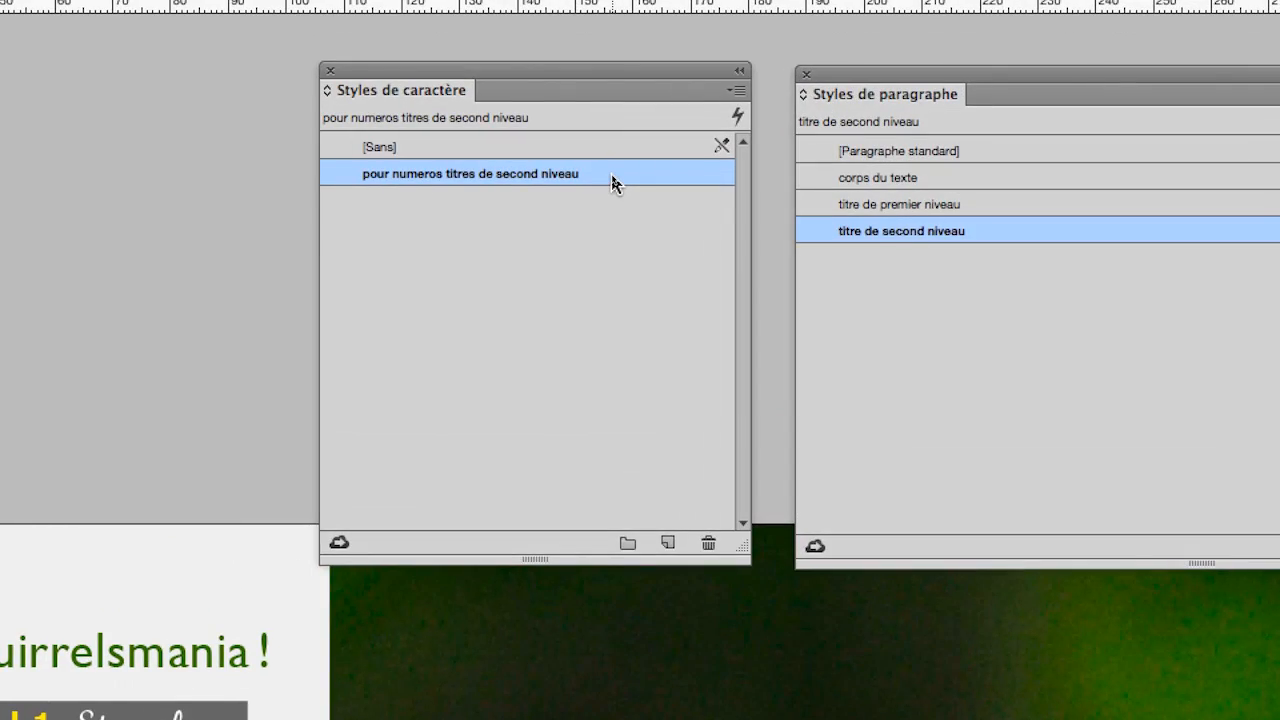
Step: Set a font size of 14 pt in the character style "pour numeros titres de second niveau"
{"action": "double_click", "coordinate": [613, 179]}
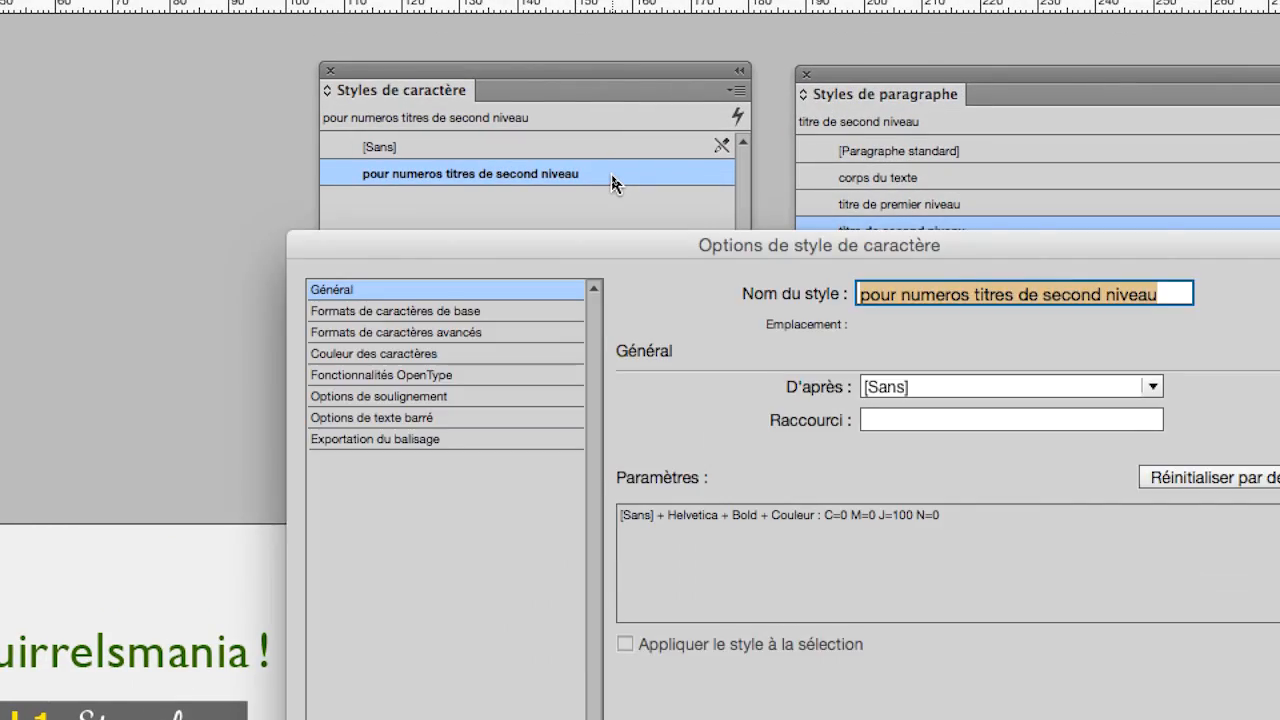
{"action": "left_click", "coordinate": [575, 231]}
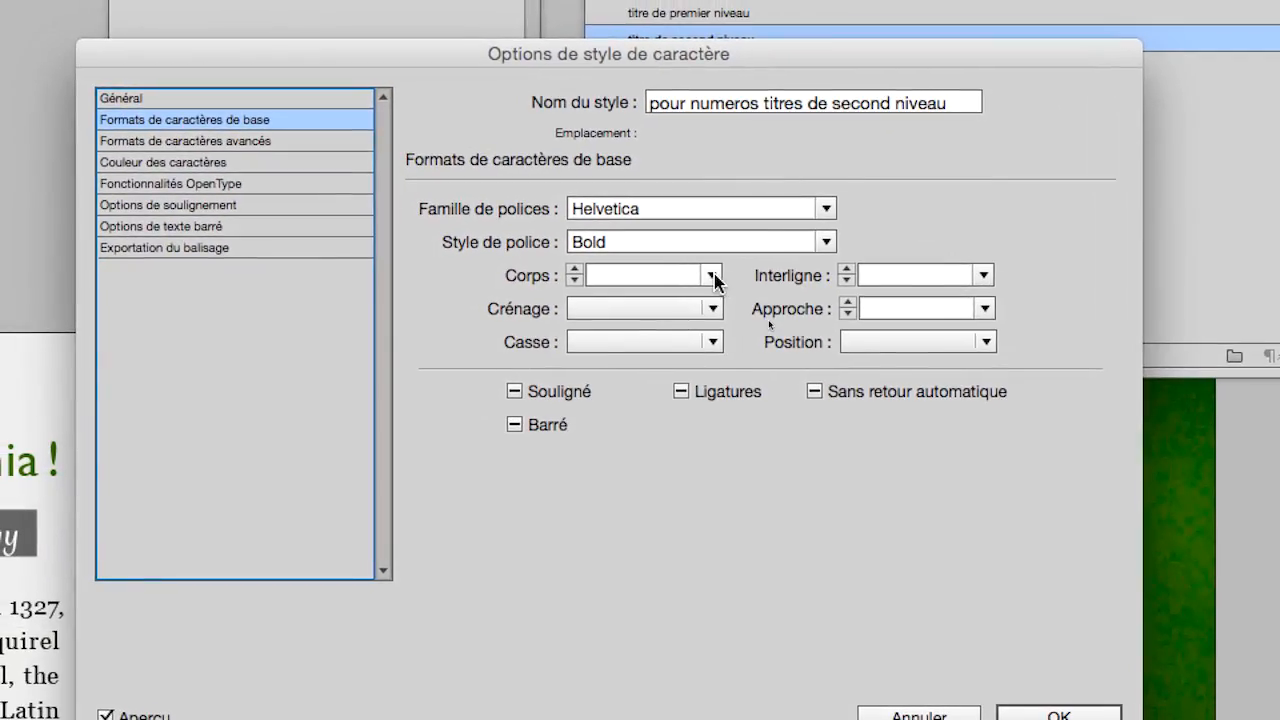
{"action": "left_click", "coordinate": [716, 269]}
{"action": "left_click", "coordinate": [667, 458]}
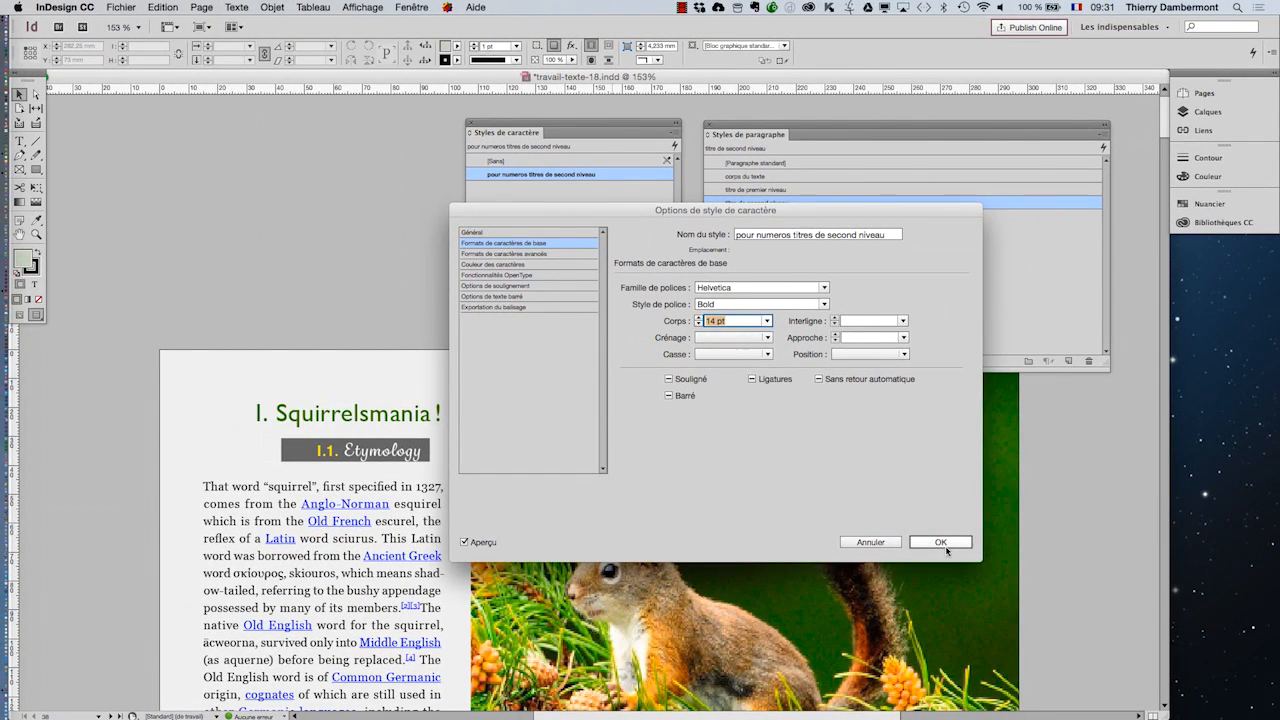
Step: Try larger sizes such as 17 pt for the heading numbers, restore 14 pt and apply the character style options
{"action": "left_click", "coordinate": [698, 317]}
{"action": "left_click", "coordinate": [698, 317]}
{"action": "left_click", "coordinate": [698, 317]}
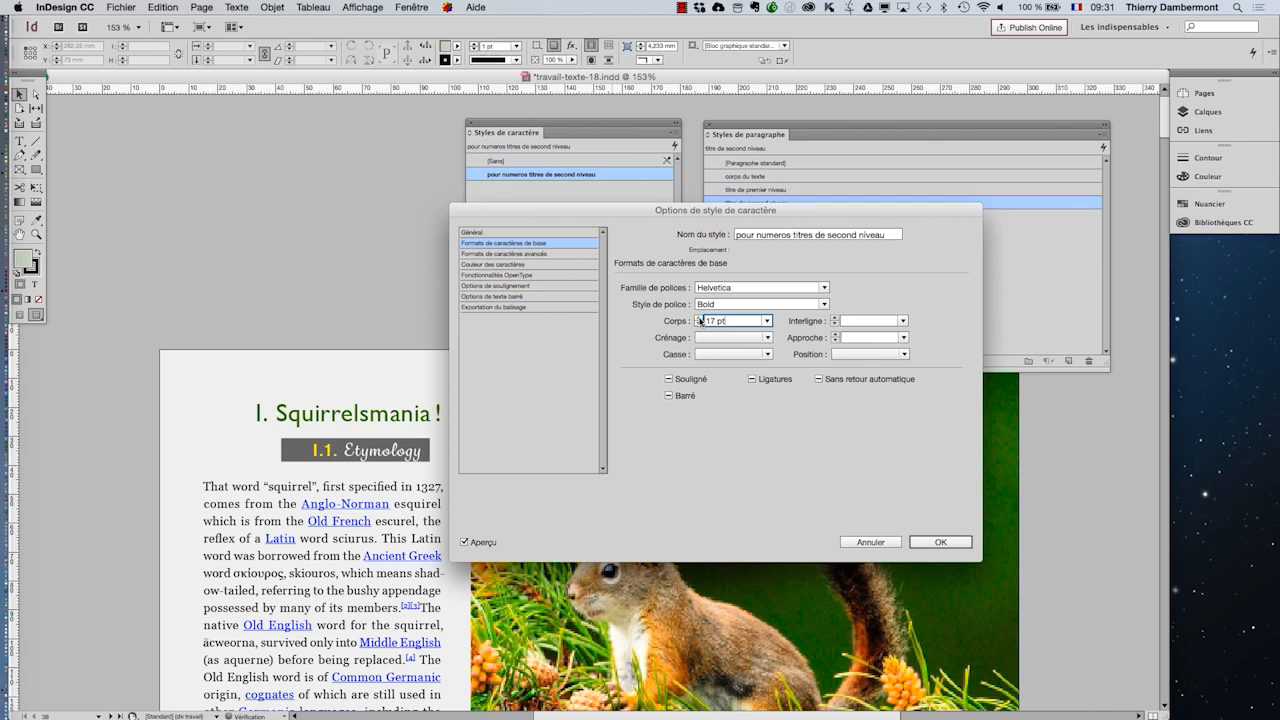
{"action": "left_click", "coordinate": [698, 317]}
{"action": "left_click", "coordinate": [698, 317]}
{"action": "left_click", "coordinate": [698, 324]}
{"action": "left_click", "coordinate": [698, 324]}
{"action": "left_click", "coordinate": [698, 324]}
{"action": "left_click", "coordinate": [698, 324]}
{"action": "left_click", "coordinate": [936, 543]}
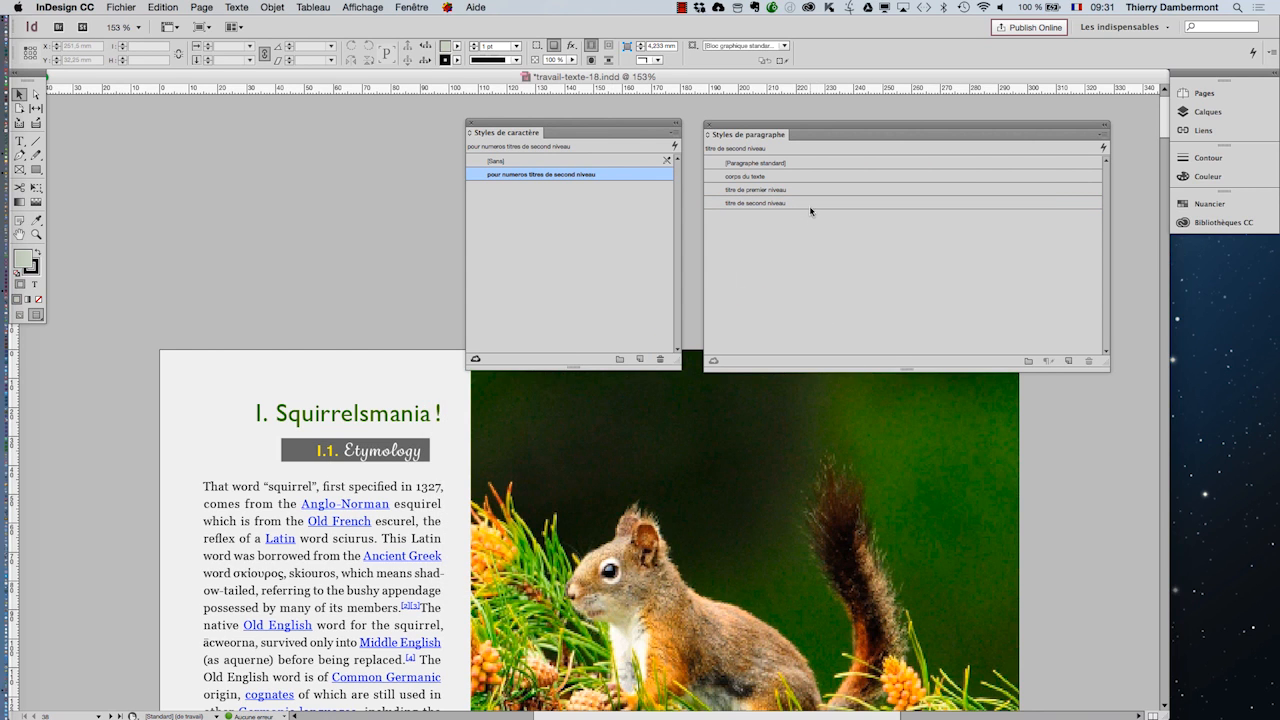
Step: Set the font size of the paragraph style "titre de second niveau" to 40 pt and apply it
{"action": "double_click", "coordinate": [809, 204]}
{"action": "left_click", "coordinate": [513, 293]}
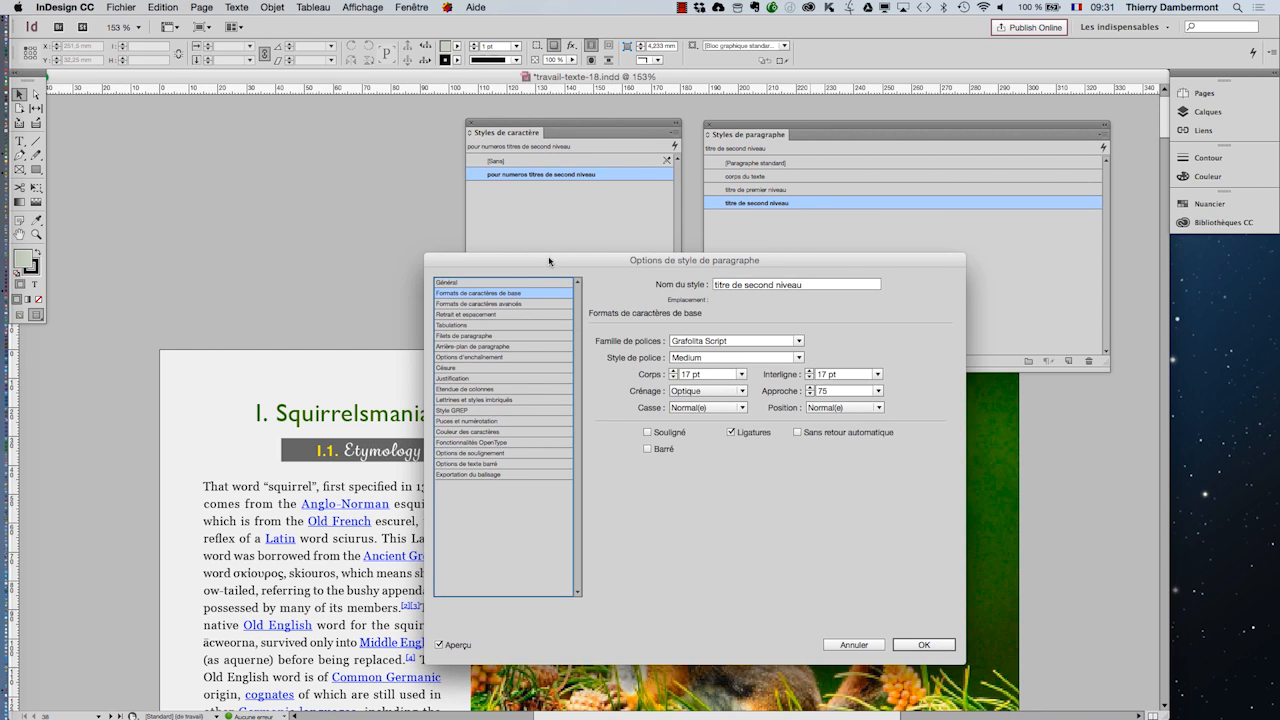
{"action": "left_click_drag", "start_coordinate": [551, 261], "coordinate": [726, 271]}
{"action": "left_click_drag", "start_coordinate": [849, 381], "coordinate": [848, 381]}
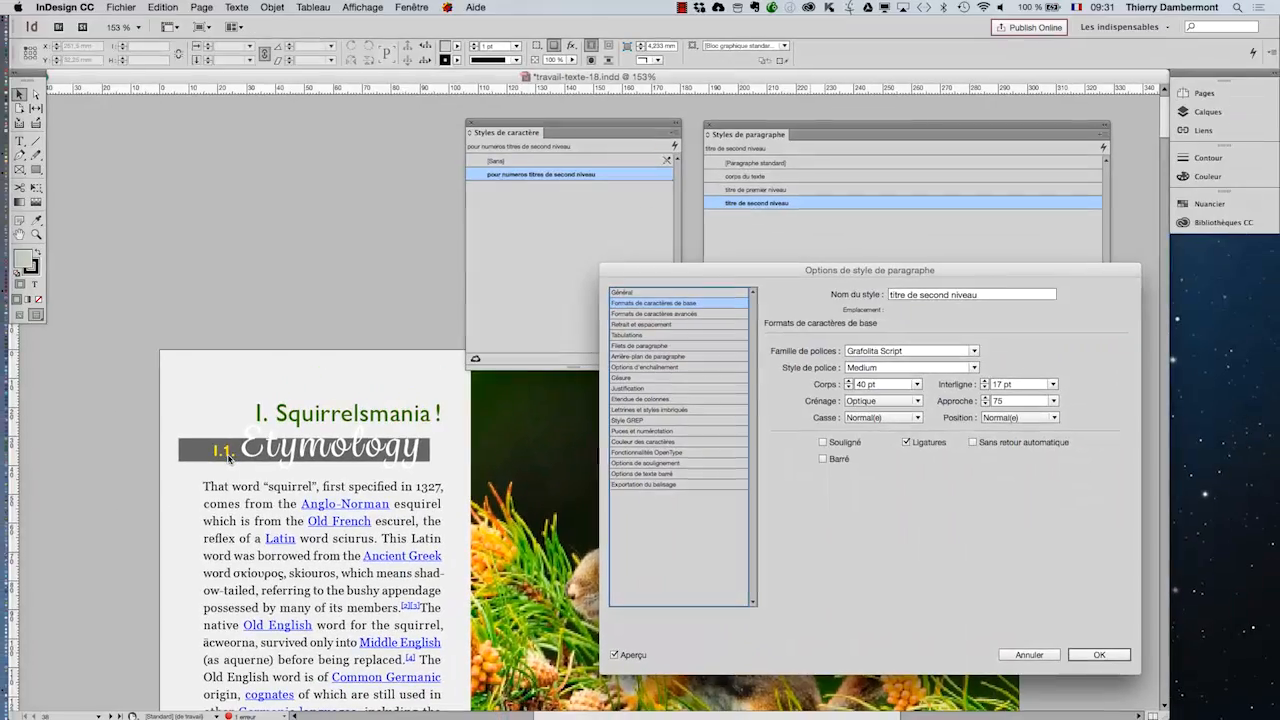
{"action": "left_click", "coordinate": [1099, 655]}
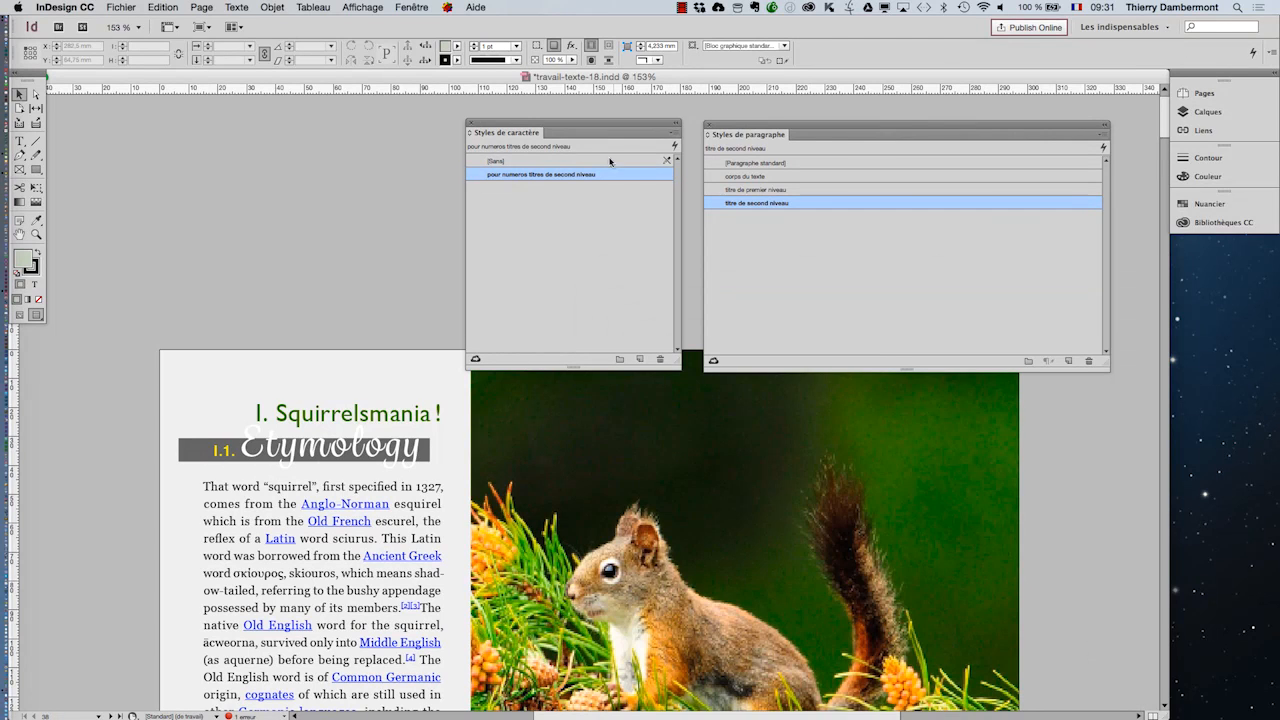
Step: Check the font size defined in the character style for the second-level heading numbers
{"action": "double_click", "coordinate": [609, 178]}
{"action": "left_click", "coordinate": [515, 243]}
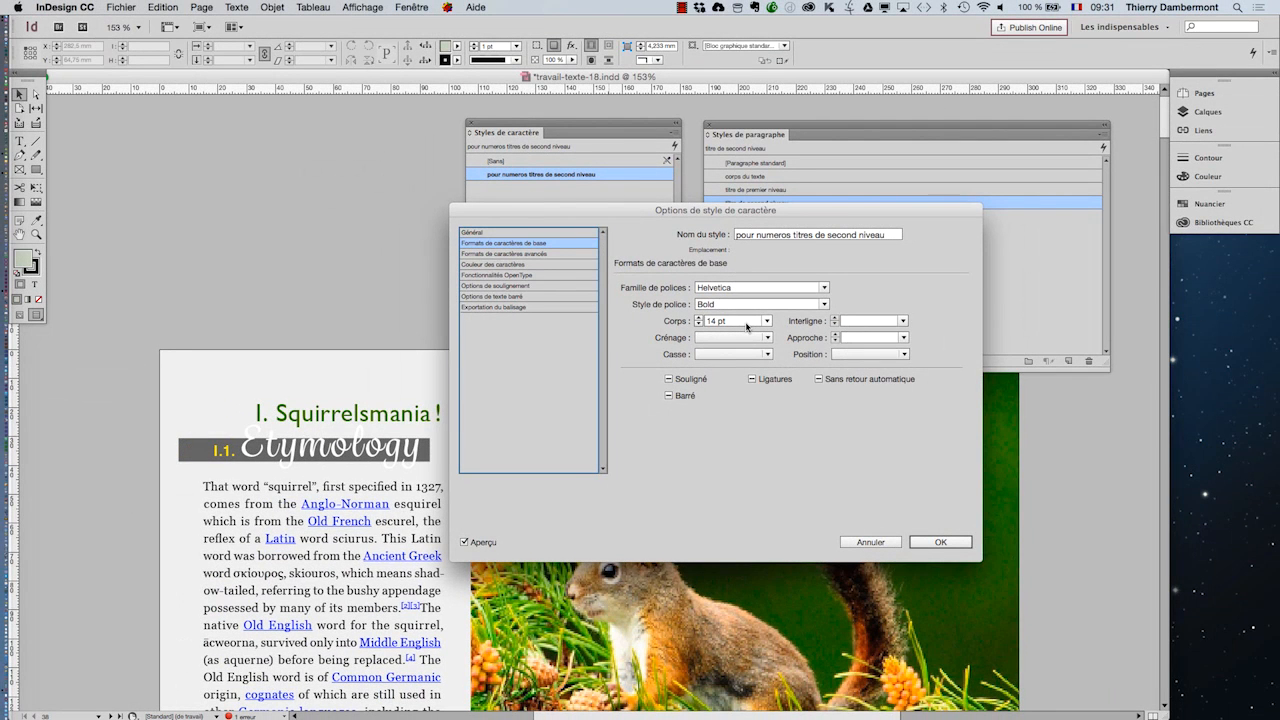
{"action": "left_click", "coordinate": [958, 545]}
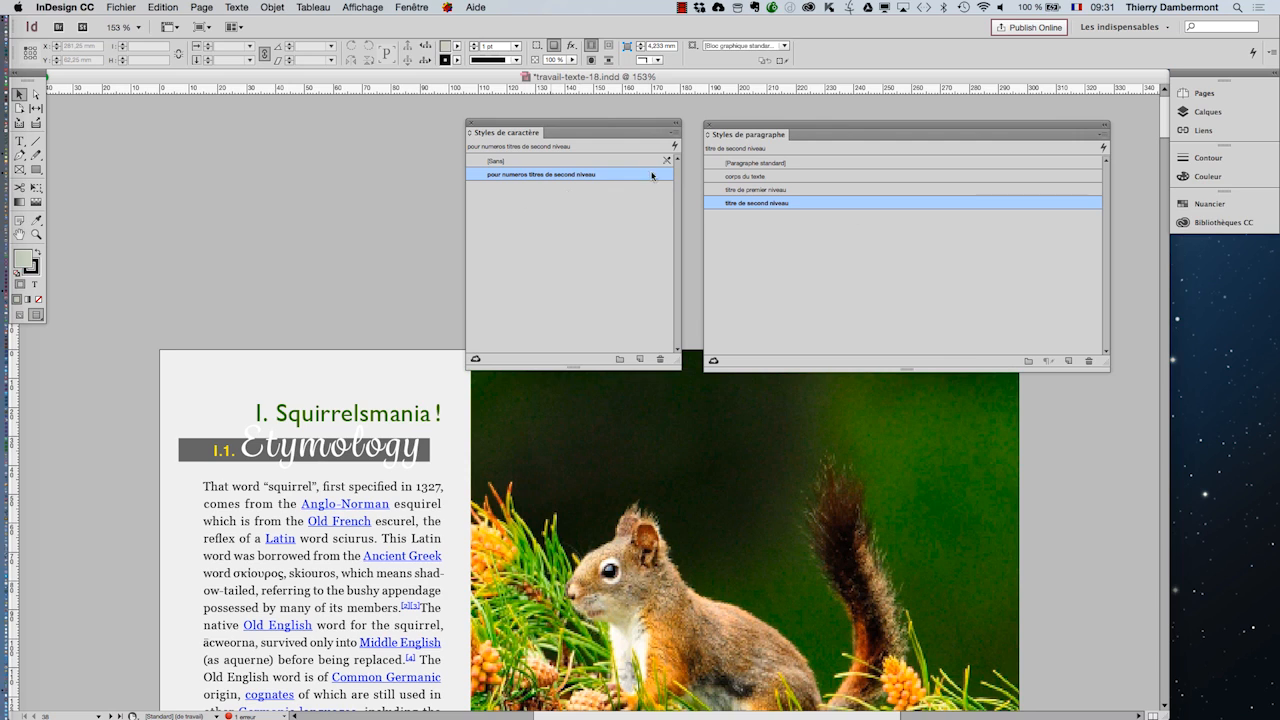
Step: Set the font size of the paragraph style "titre de second niveau" to 21 pt
{"action": "double_click", "coordinate": [801, 204]}
{"action": "left_click", "coordinate": [670, 305]}
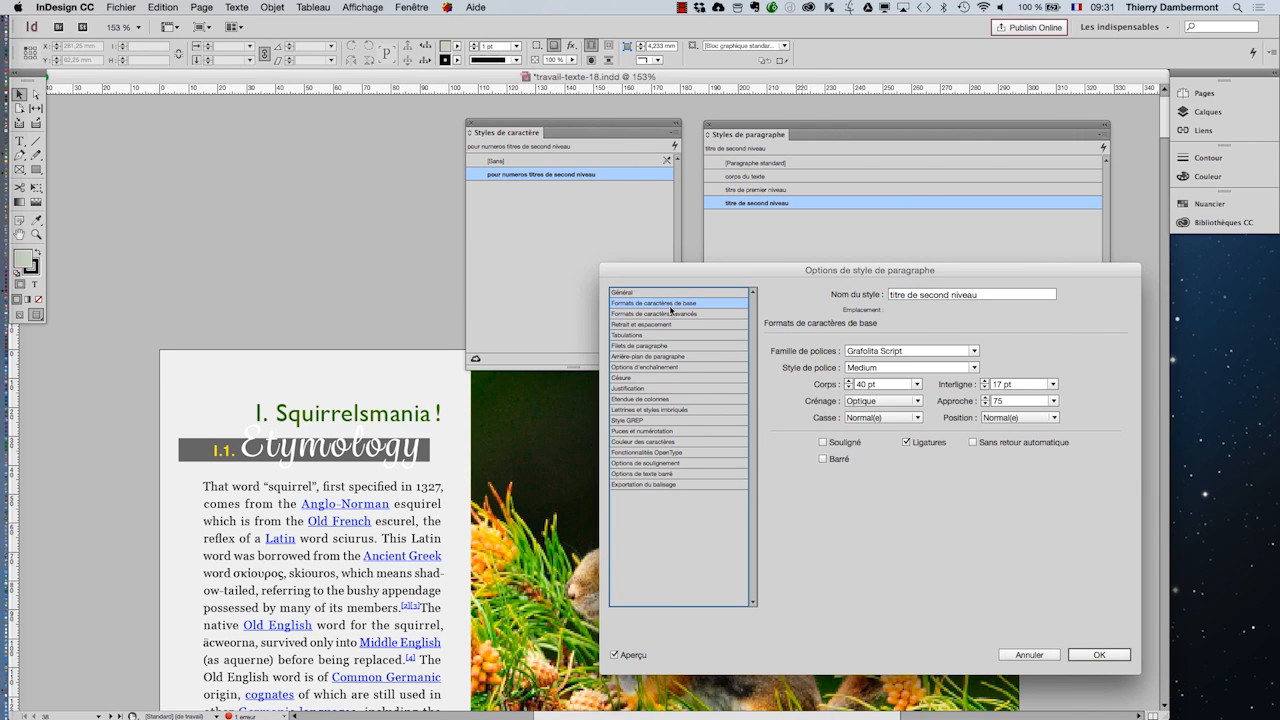
{"action": "left_click", "coordinate": [848, 387], "text": "shift"}
{"action": "left_click", "coordinate": [848, 387], "text": "shift"}
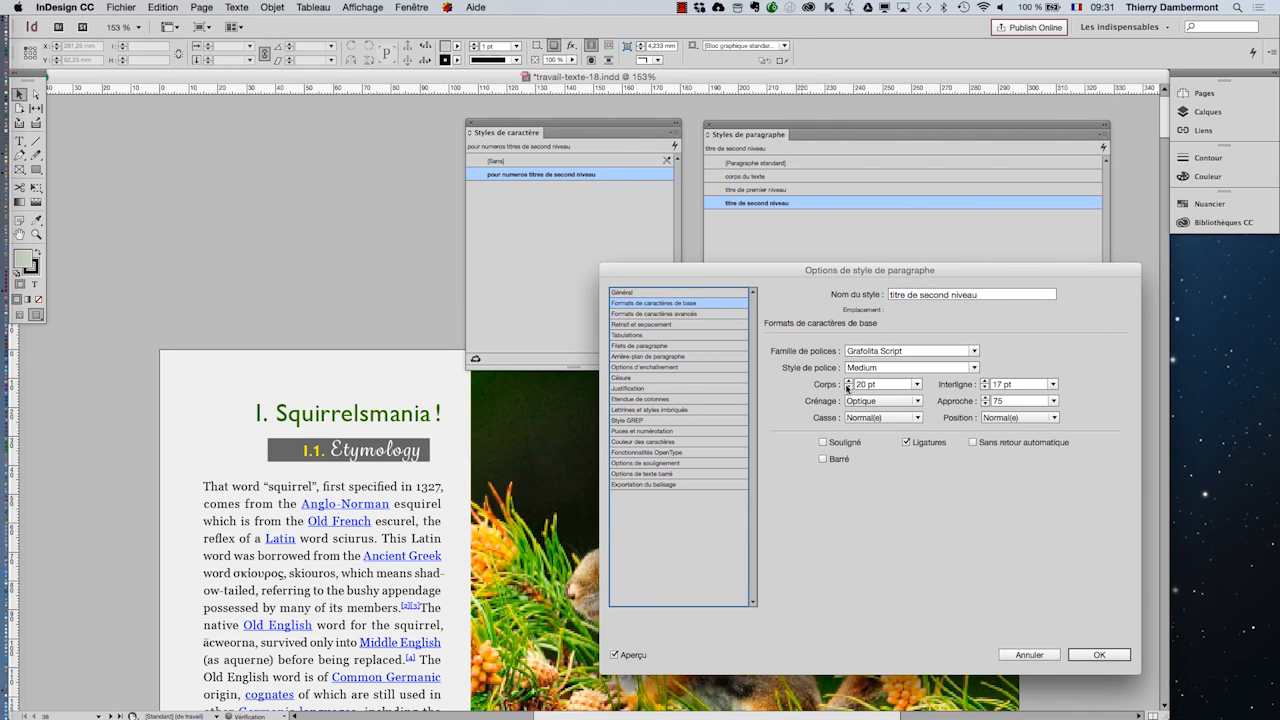
{"action": "left_click", "coordinate": [849, 383]}
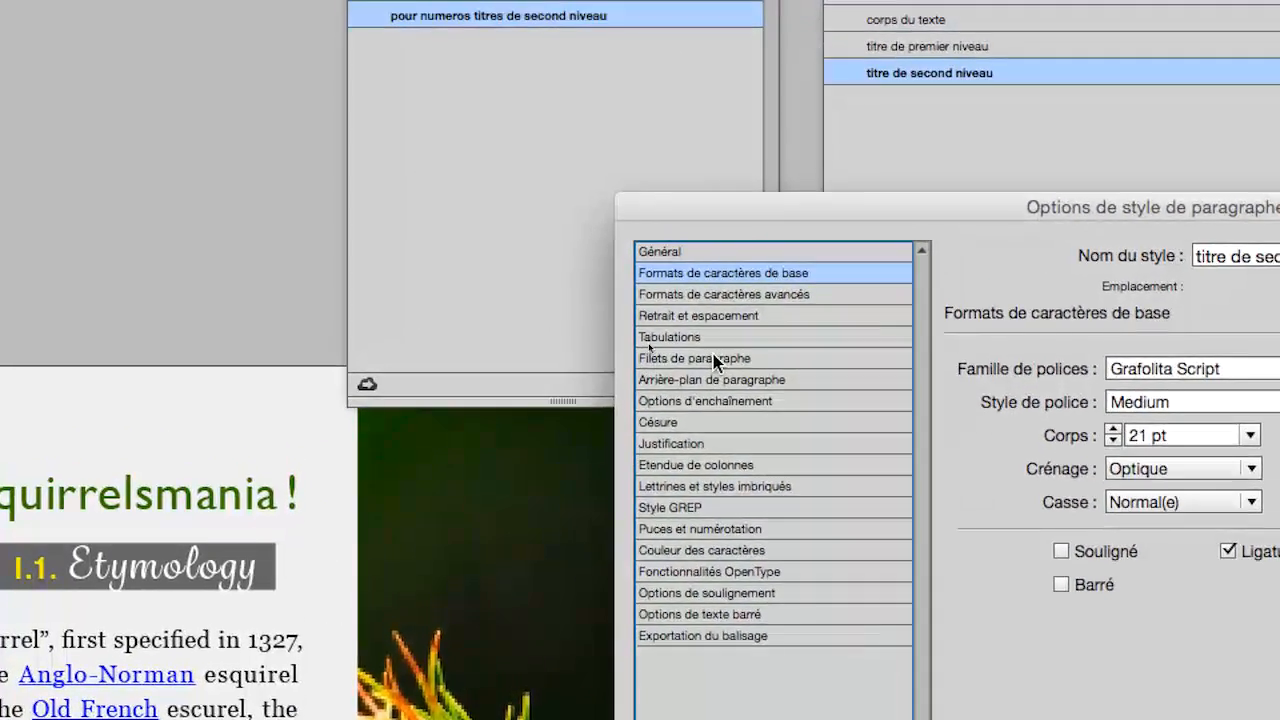
Step: Set the left indent of the heading style's rule above to -1 mm so it no longer covers the number
{"action": "left_click", "coordinate": [745, 348]}
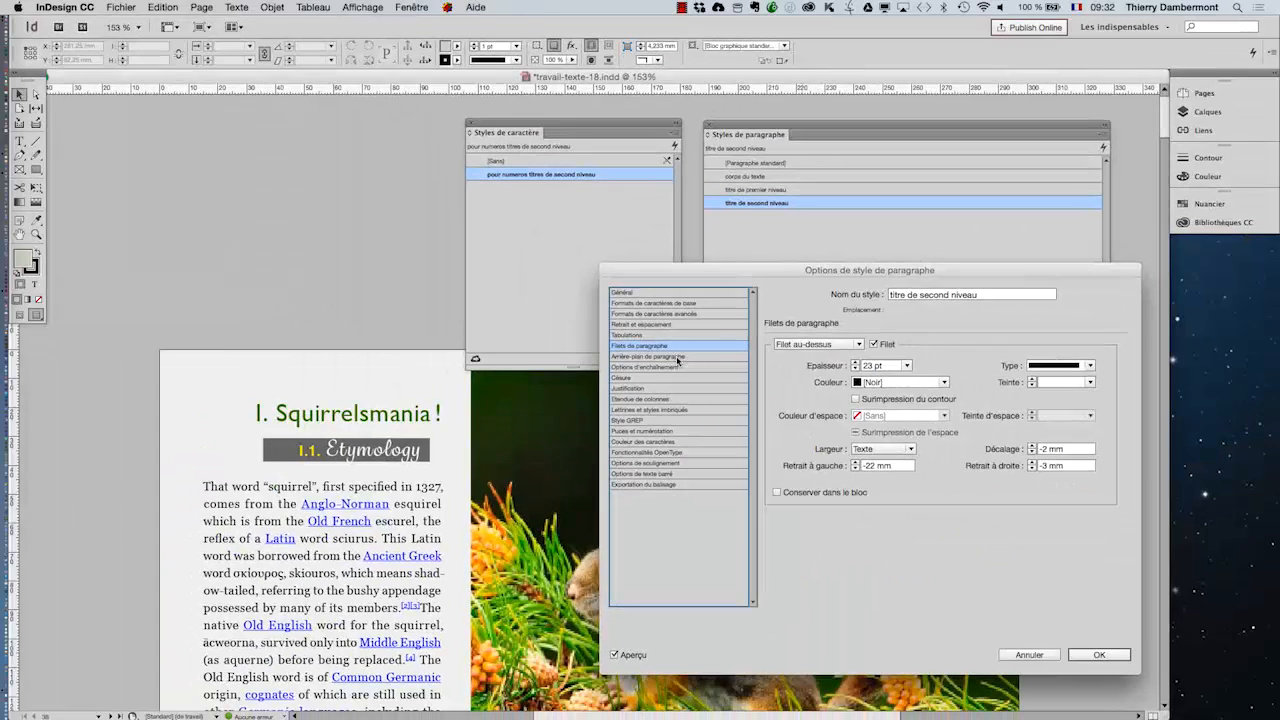
{"action": "left_click", "coordinate": [855, 470]}
{"action": "left_click", "coordinate": [855, 470], "text": "shift"}
{"action": "left_click", "coordinate": [855, 463], "text": "shift"}
{"action": "left_click", "coordinate": [855, 463], "text": "shift"}
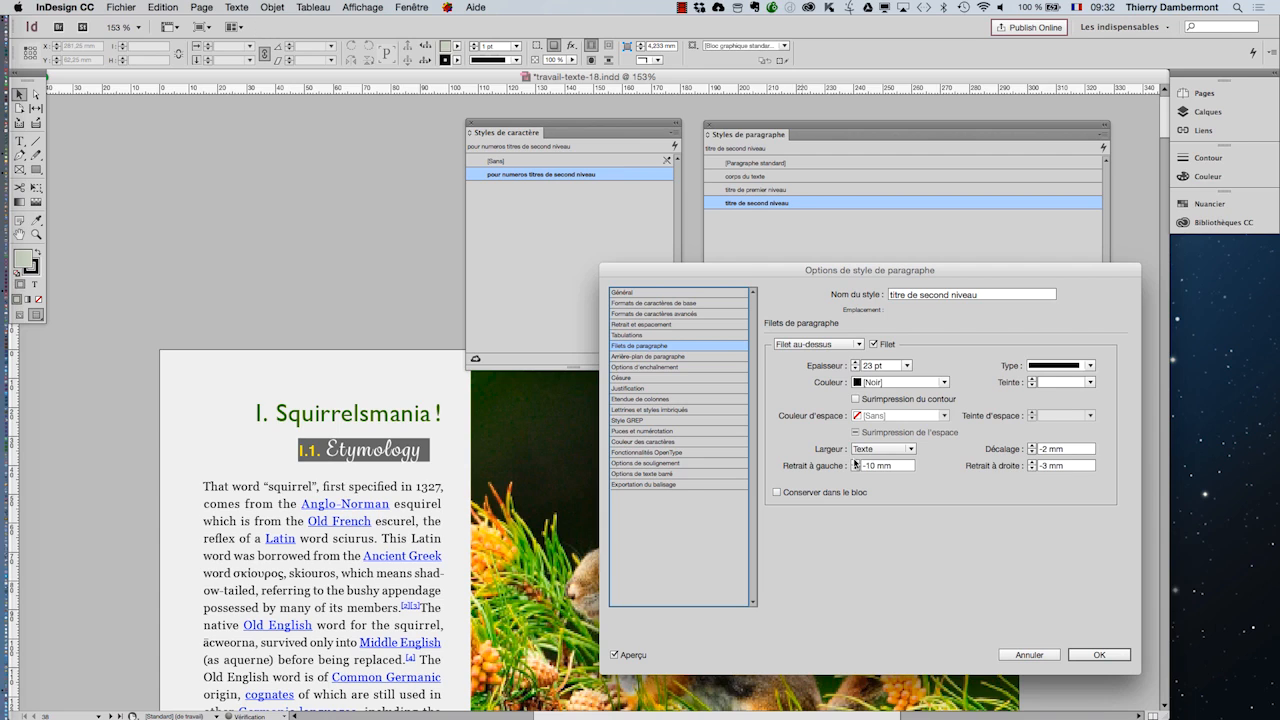
{"action": "left_click", "coordinate": [855, 463], "text": "shift"}
Step: Shrink the right overhang of the rule above so it ends flush with the heading text, and apply the paragraph style
{"action": "left_click", "coordinate": [1032, 469]}
{"action": "left_click", "coordinate": [1032, 464]}
{"action": "left_click", "coordinate": [1032, 464]}
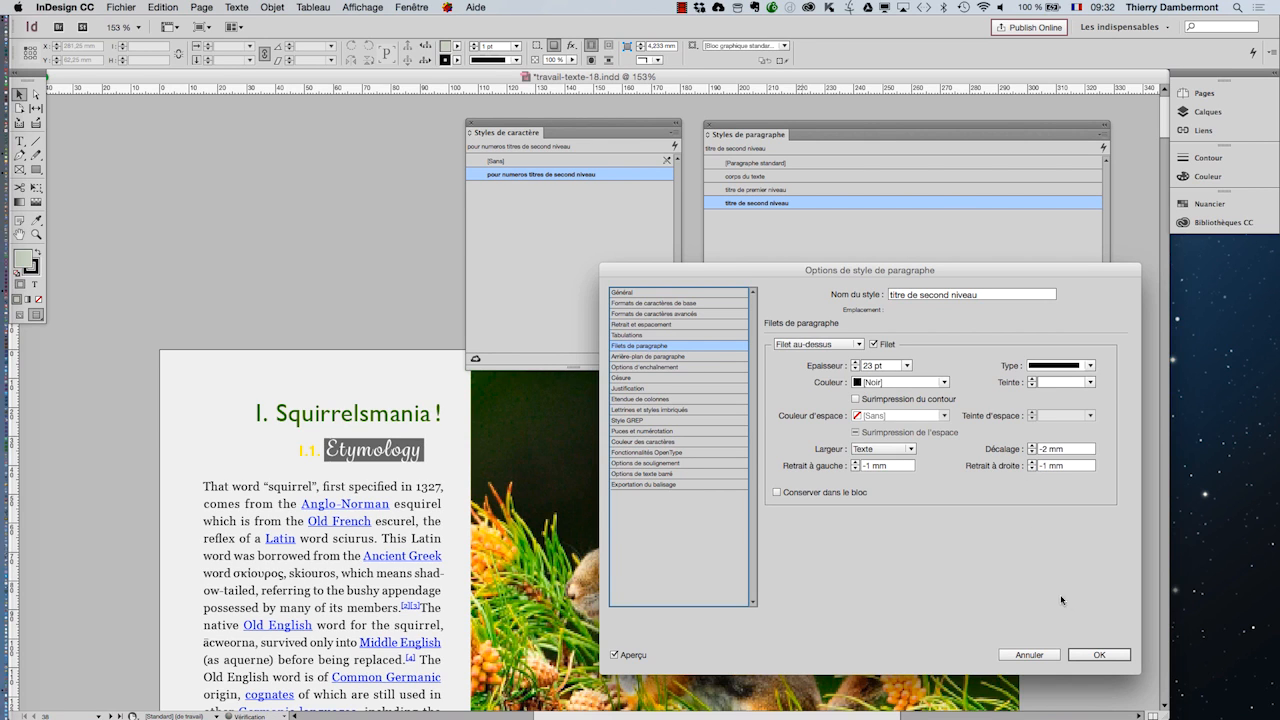
{"action": "left_click", "coordinate": [1032, 463]}
{"action": "left_click", "coordinate": [1100, 654]}
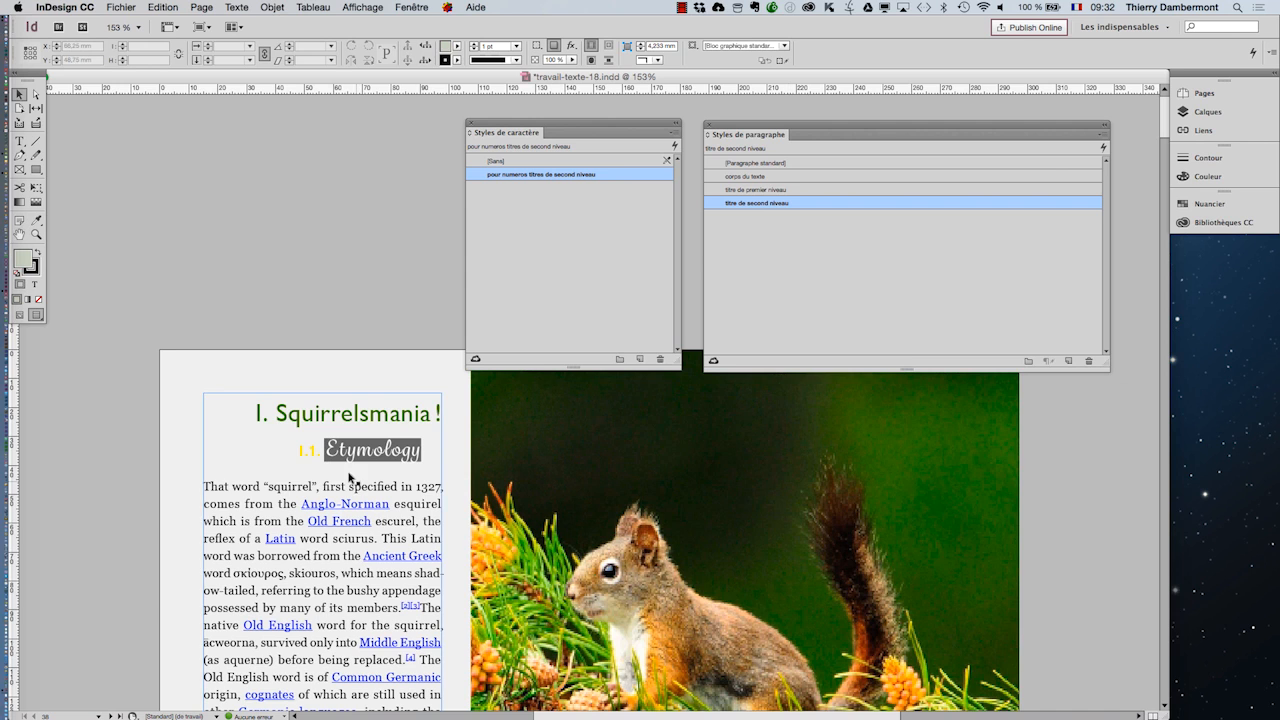
Step: Try the cyan swatch as the numbering character style's colour, then settle on [Noir]
{"action": "scroll", "coordinate": [343, 474], "scroll_direction": "up", "scroll_amount": 2}
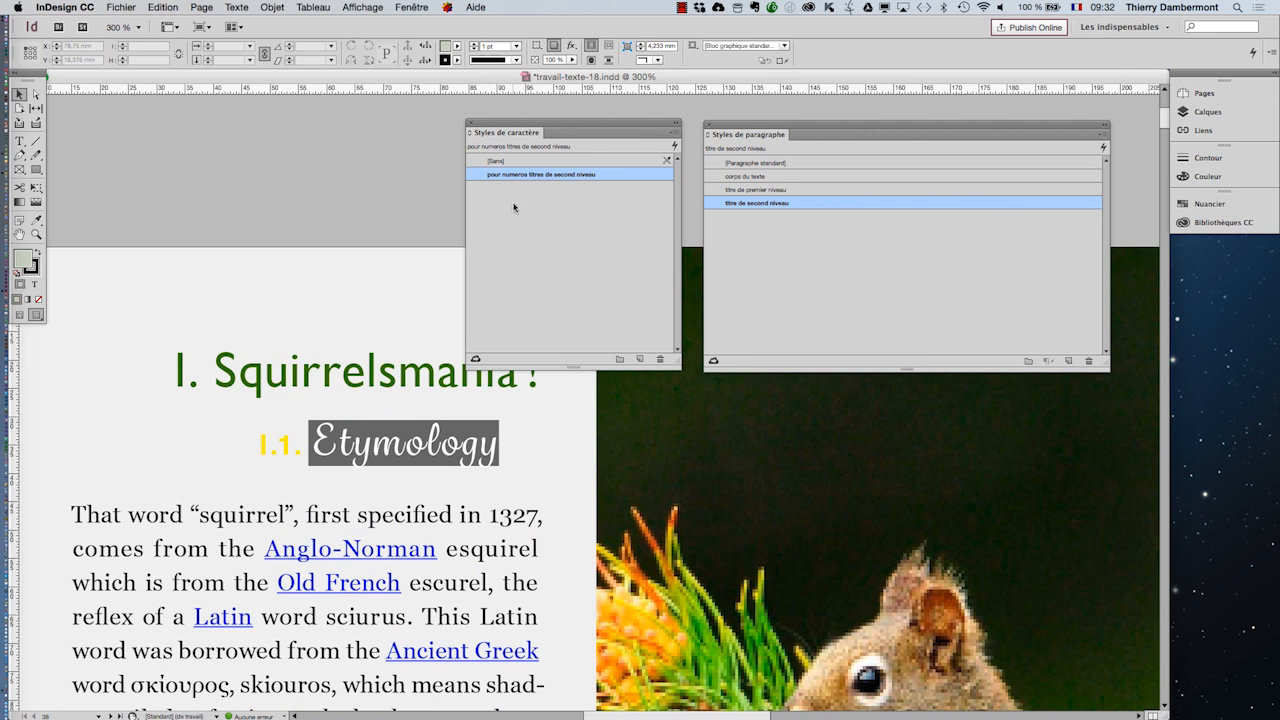
{"action": "double_click", "coordinate": [535, 180]}
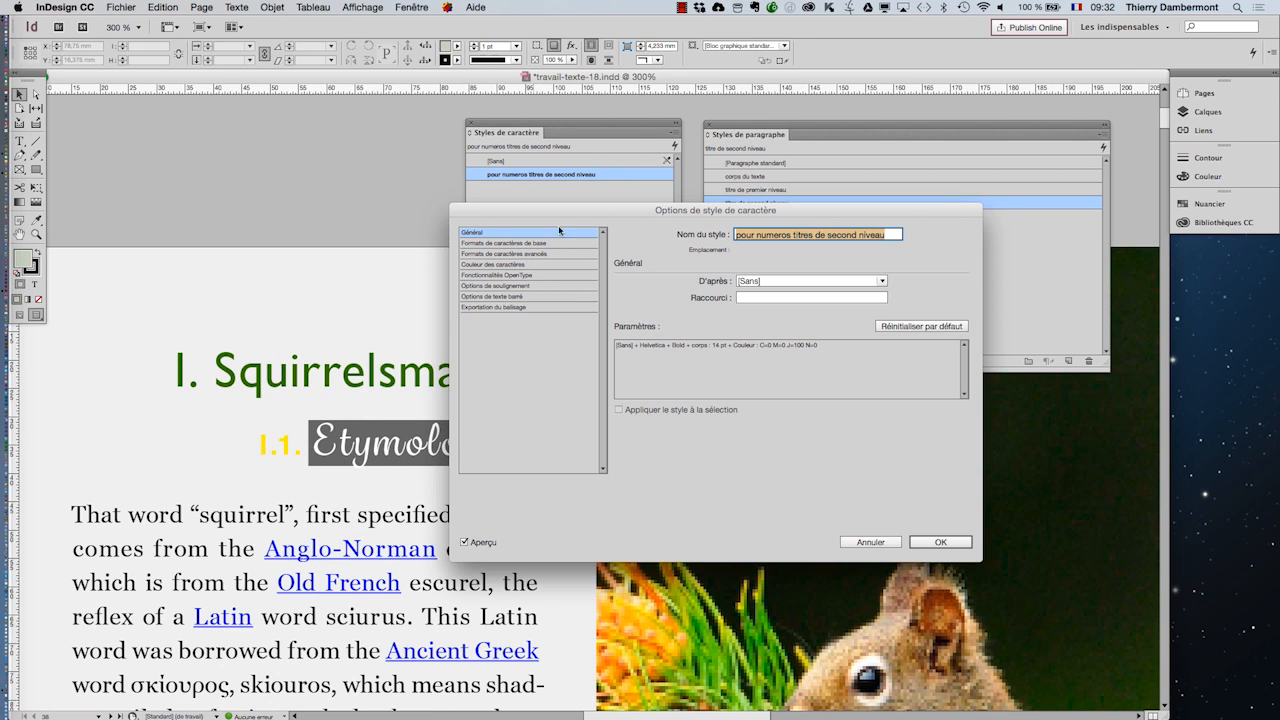
{"action": "left_click", "coordinate": [518, 265]}
{"action": "left_click", "coordinate": [788, 329]}
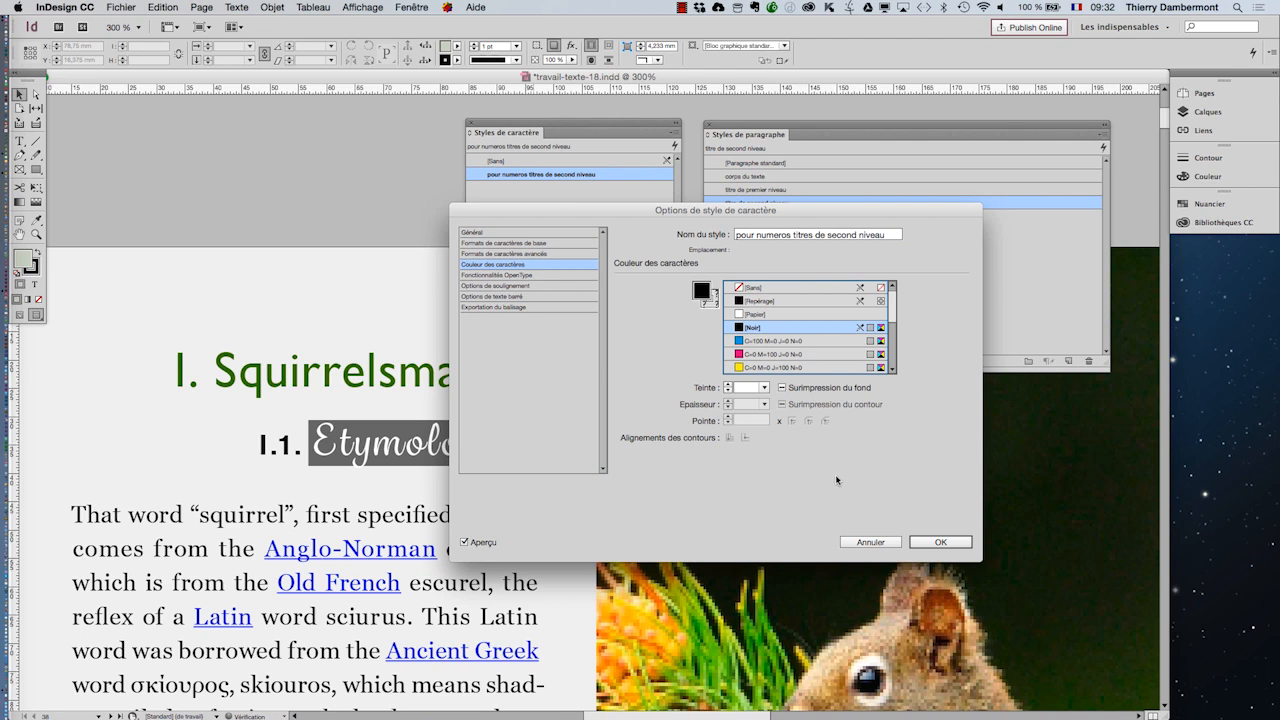
{"action": "left_click", "coordinate": [753, 342]}
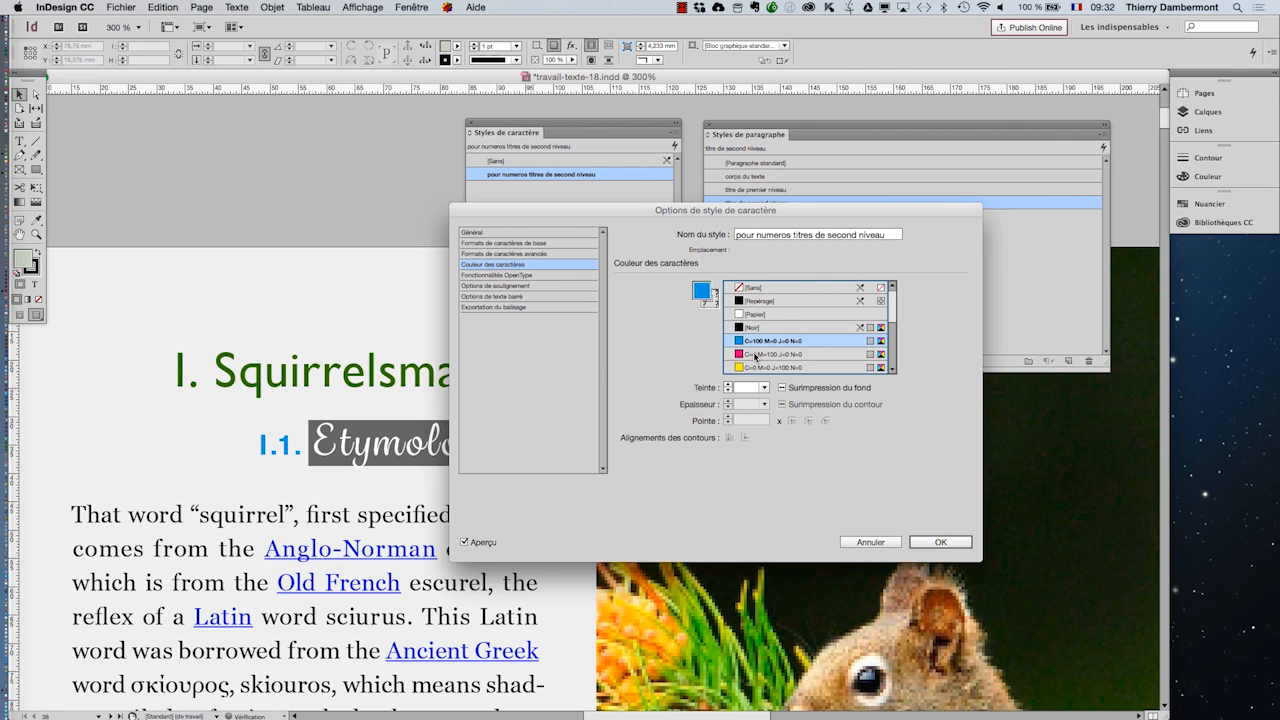
{"action": "left_click", "coordinate": [767, 327]}
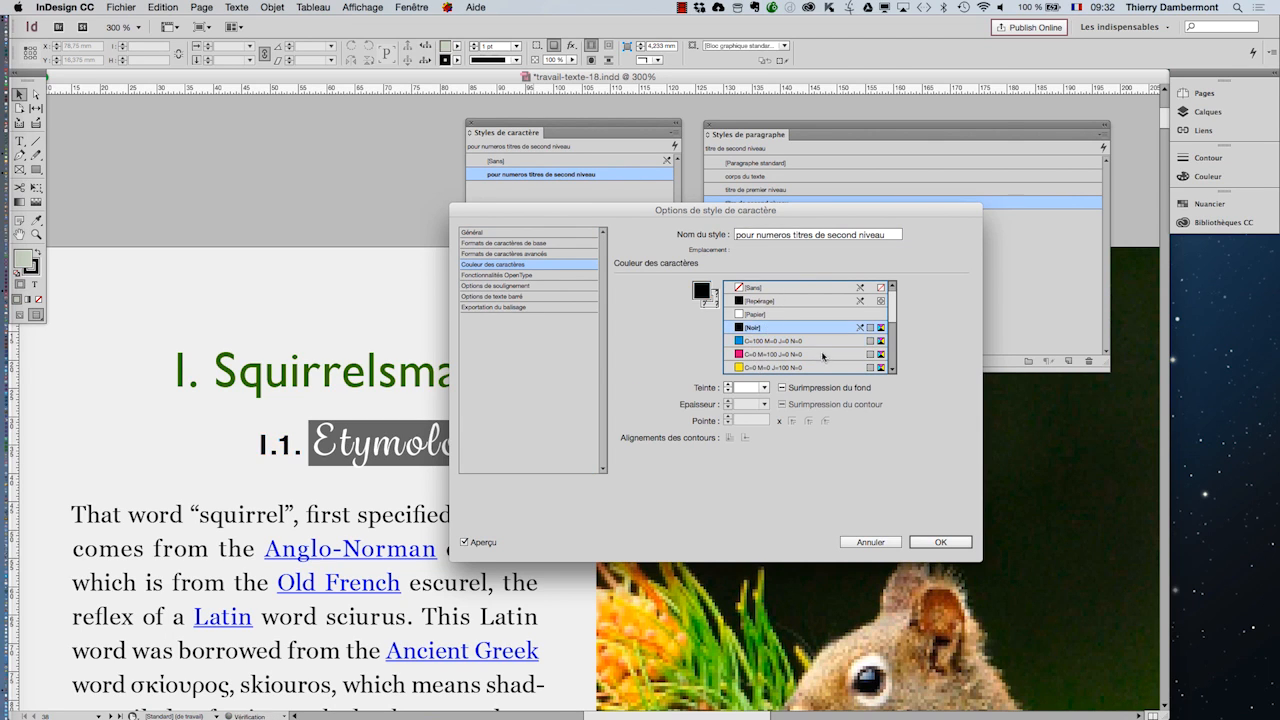
Step: Set the tint of the heading numbers' black to 60 % and apply the character style options
{"action": "left_click", "coordinate": [763, 388]}
{"action": "left_click", "coordinate": [762, 475]}
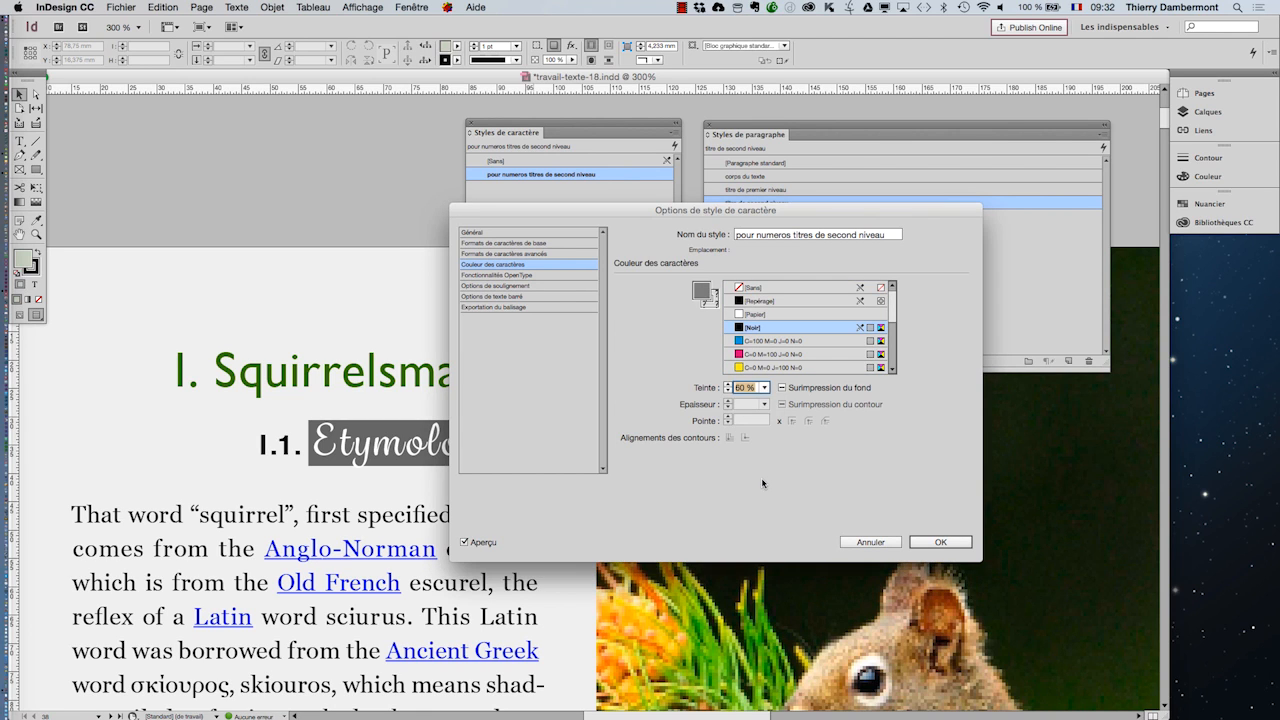
{"action": "left_click", "coordinate": [916, 541]}
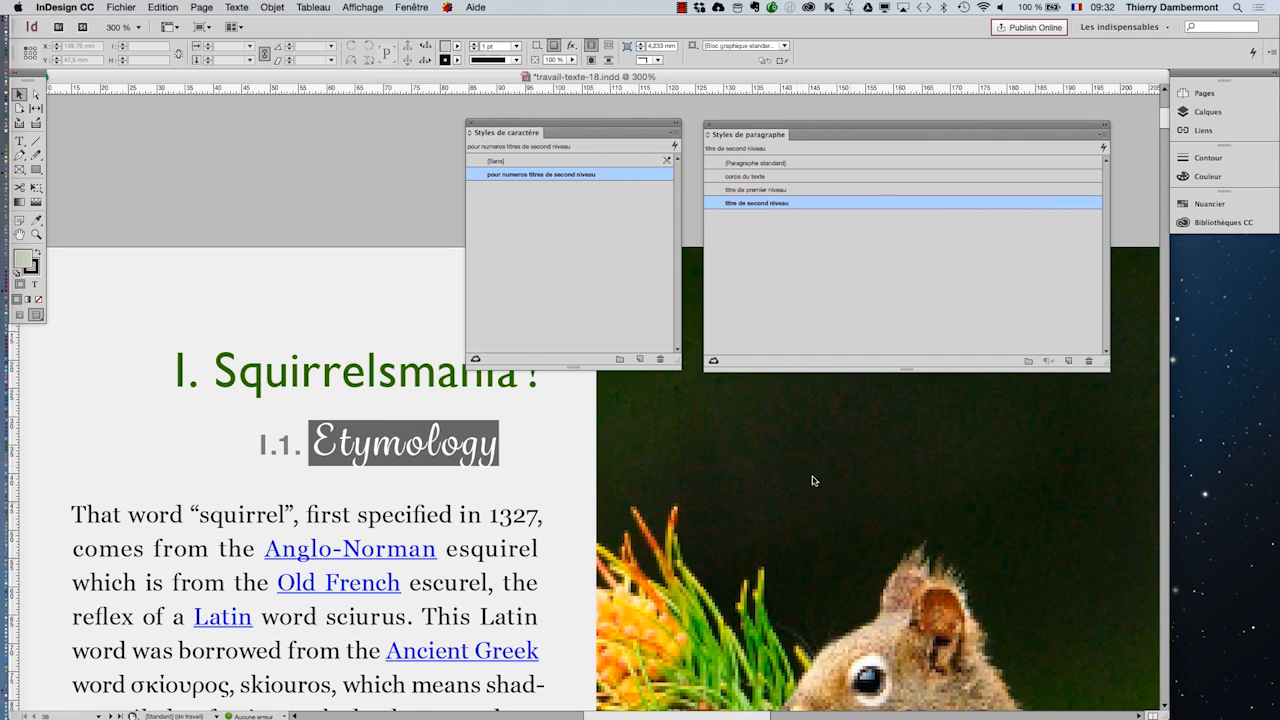
{"action": "scroll", "coordinate": [440, 436], "scroll_direction": "down", "scroll_amount": 1}
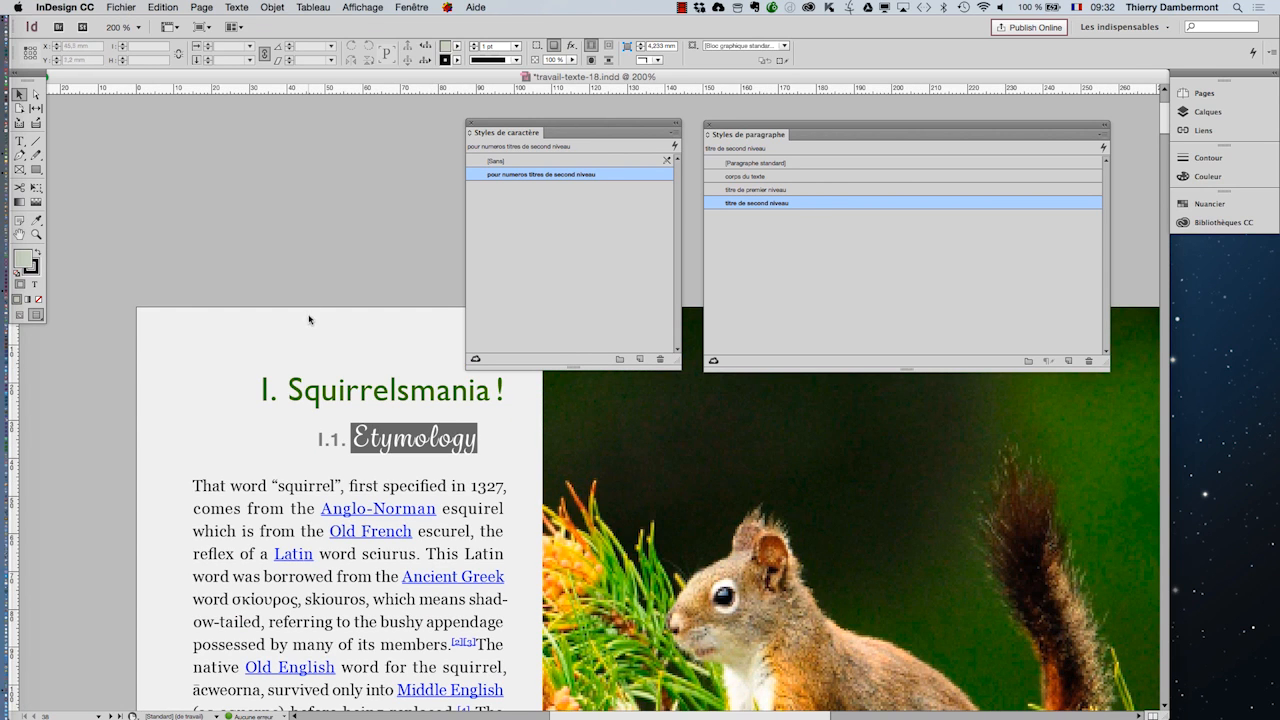
Step: Save the document as a new version named travail-texte-19.indd
{"action": "left_click", "coordinate": [121, 7]}
{"action": "left_click", "coordinate": [169, 114]}
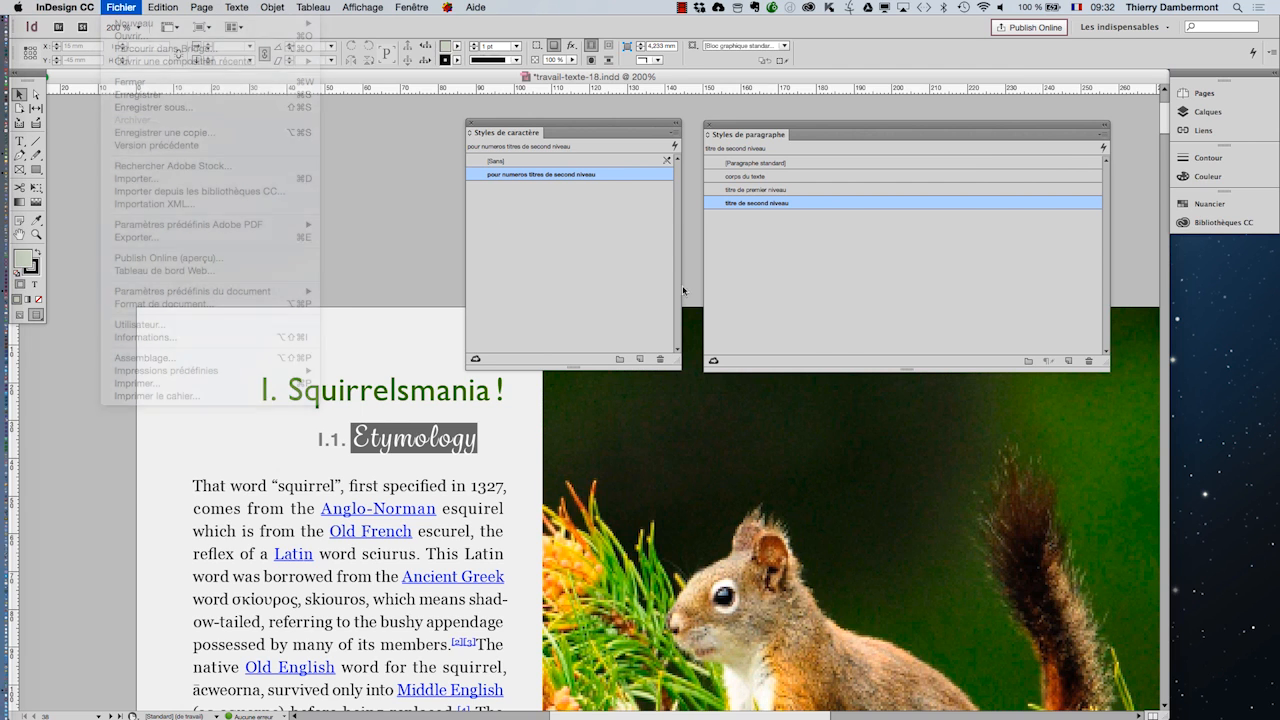
{"action": "left_click", "coordinate": [651, 92]}
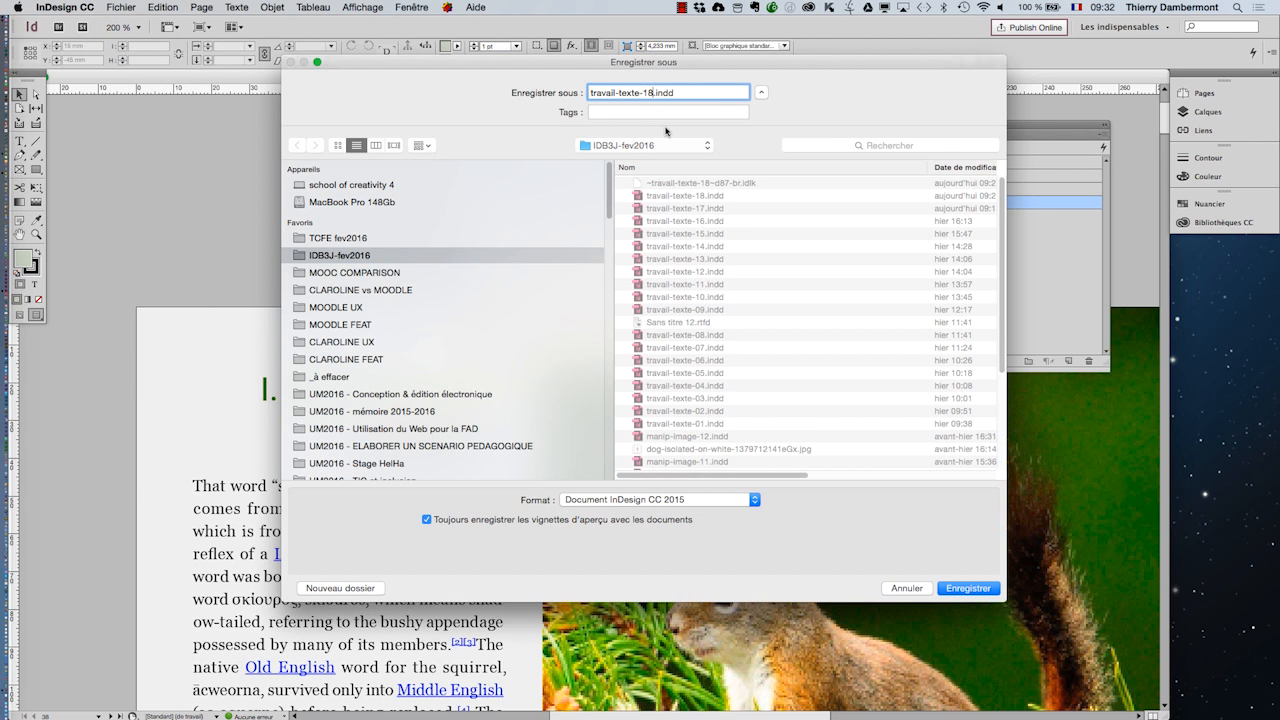
{"action": "key", "text": "BackSpace"}
{"action": "type", "text": "9"}
{"action": "key", "text": "Return"}
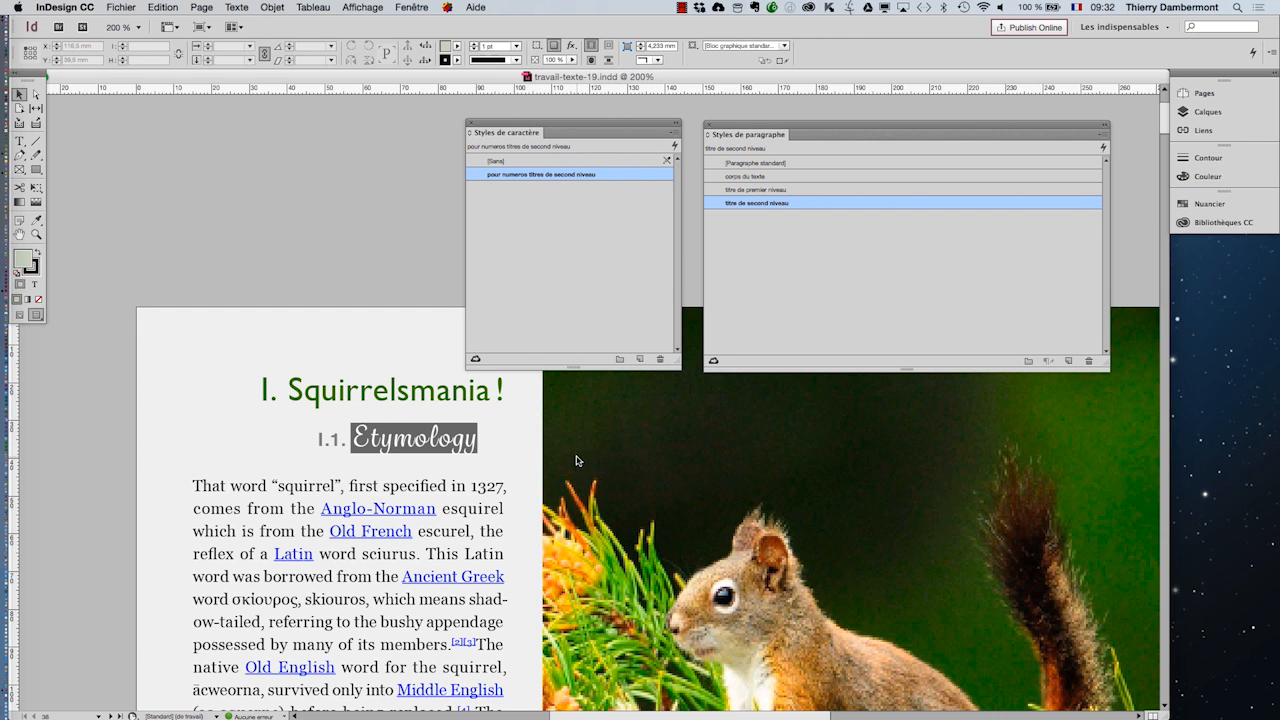
Step: Look through the second-level headings on pages 38 to 40 to examine their numbers and dark backgrounds
{"action": "scroll", "coordinate": [576, 455], "scroll_direction": "down", "scroll_amount": 15}
{"action": "scroll", "coordinate": [576, 454], "scroll_direction": "up", "scroll_amount": 2}
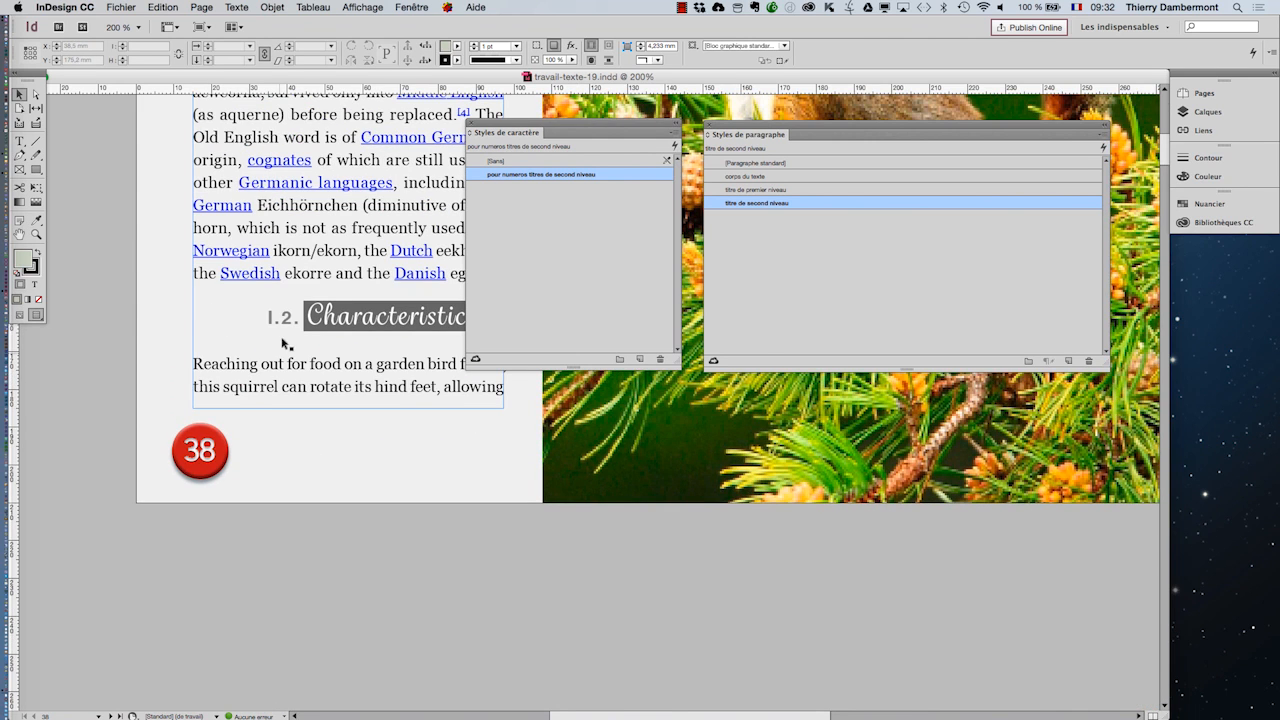
{"action": "scroll", "coordinate": [329, 386], "scroll_direction": "down", "scroll_amount": 10}
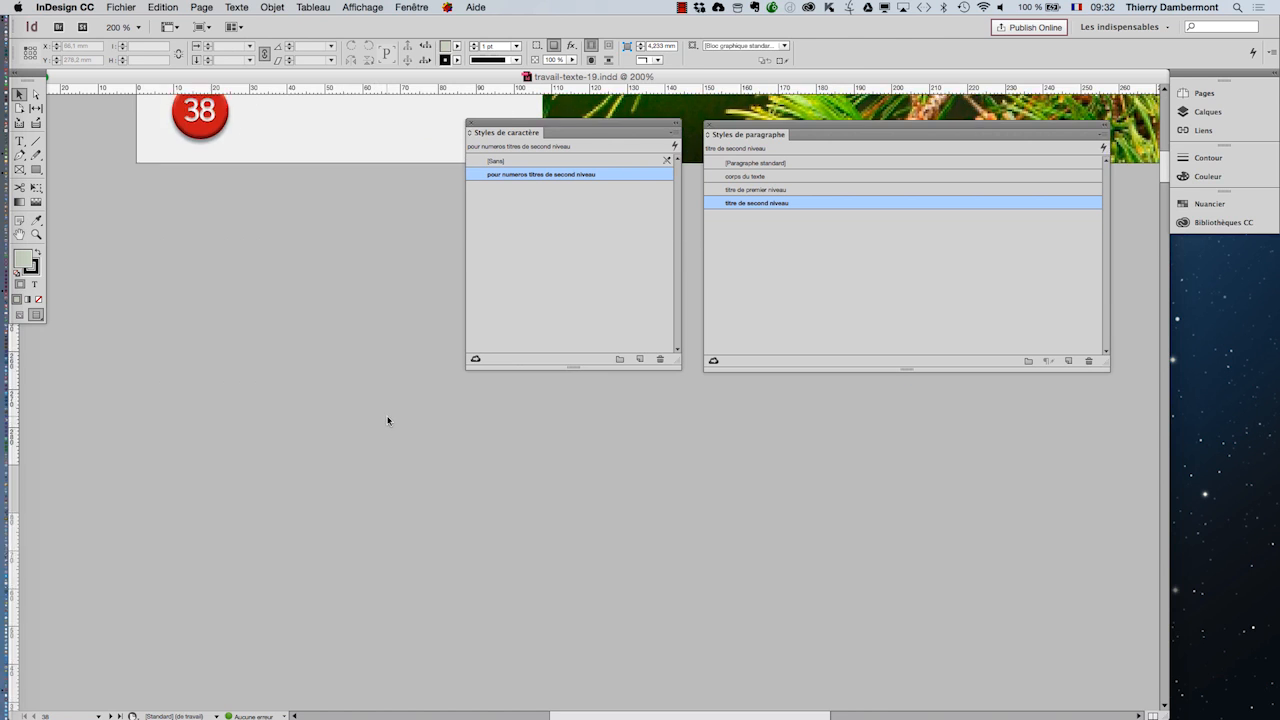
{"action": "scroll", "coordinate": [388, 421], "scroll_direction": "down", "scroll_amount": 10}
{"action": "scroll", "coordinate": [388, 421], "scroll_direction": "up", "scroll_amount": 5}
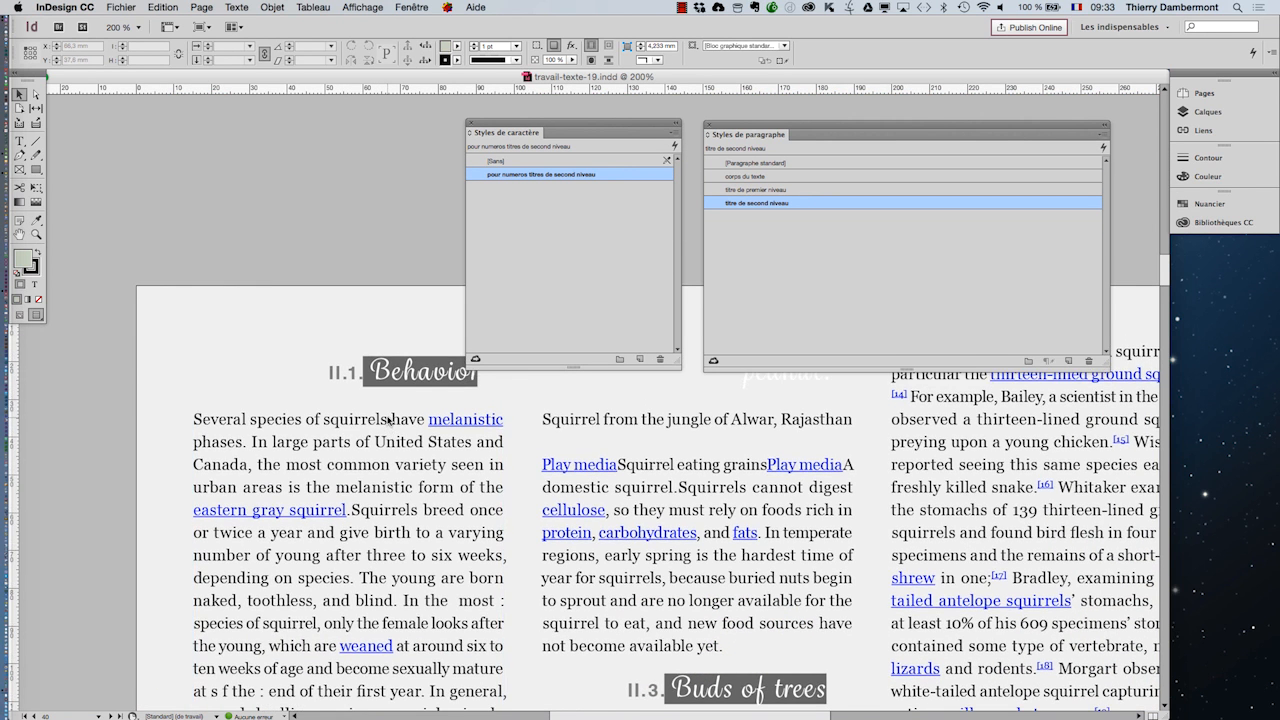
{"action": "scroll", "coordinate": [388, 421], "scroll_direction": "up", "scroll_amount": 15}
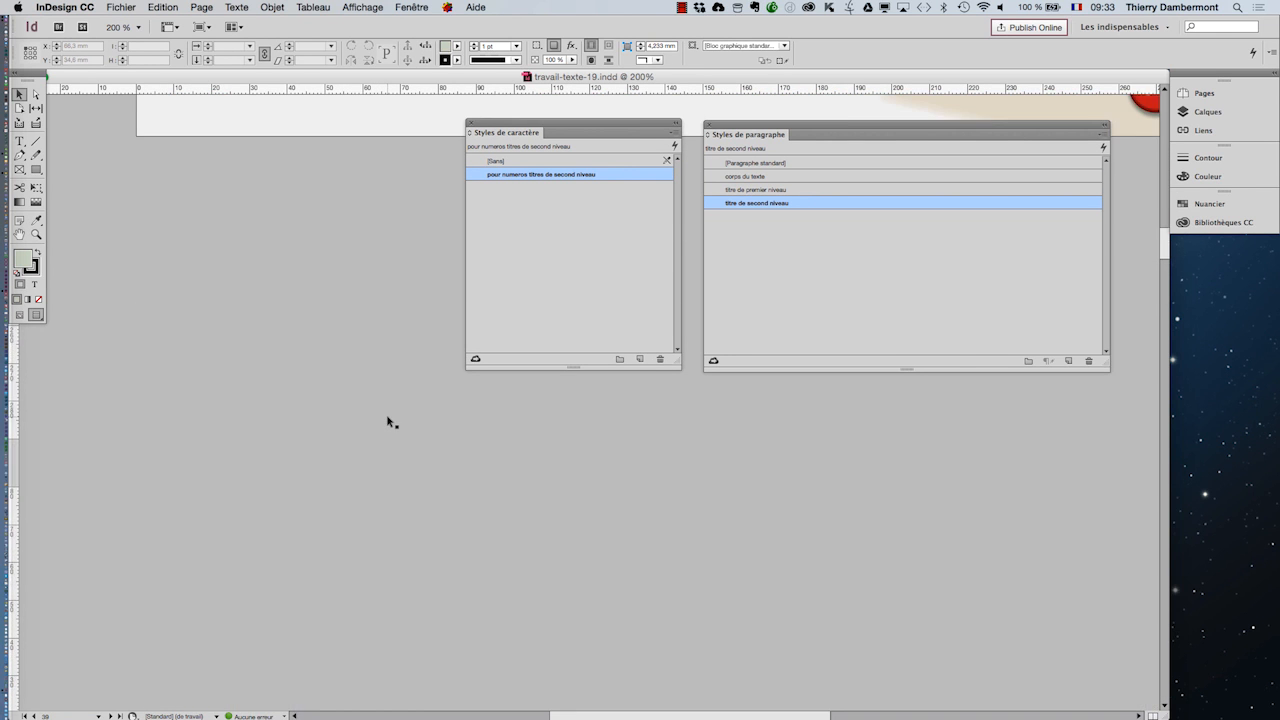
{"action": "scroll", "coordinate": [390, 423], "scroll_direction": "down", "scroll_amount": 3}
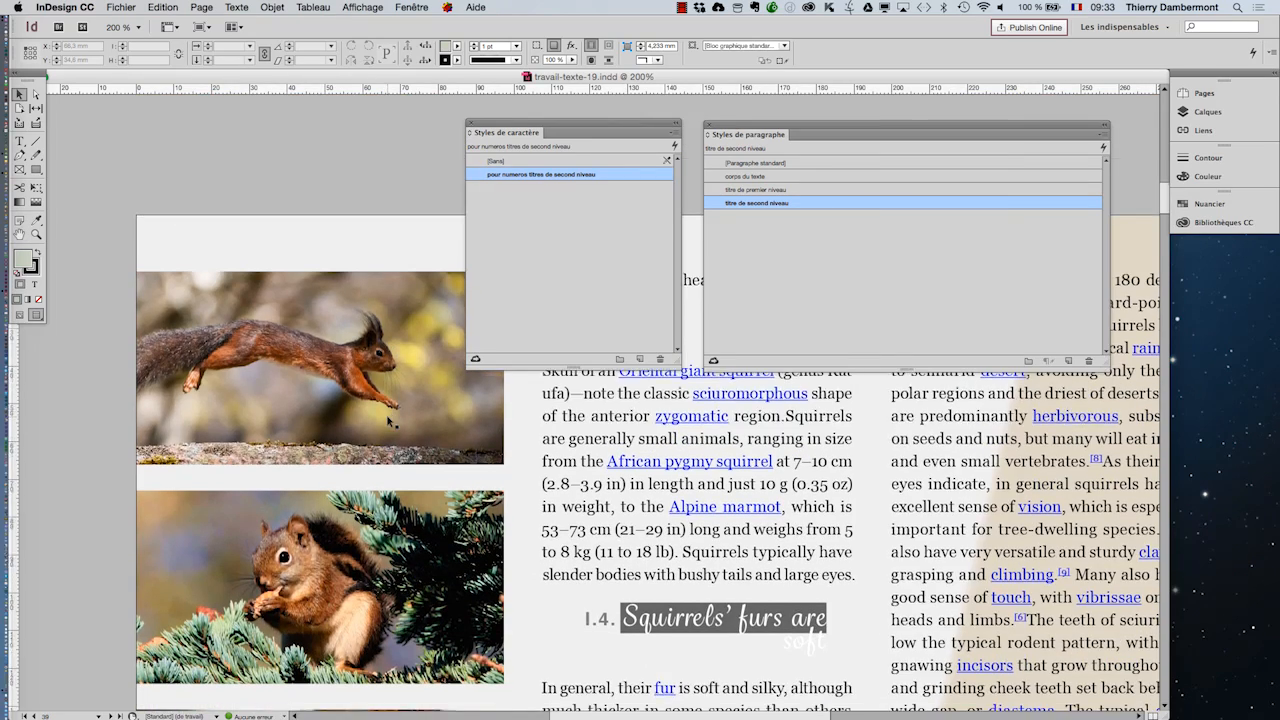
{"action": "scroll", "coordinate": [390, 423], "scroll_direction": "right", "scroll_amount": 1}
{"action": "scroll", "coordinate": [917, 634], "scroll_direction": "right", "scroll_amount": 5}
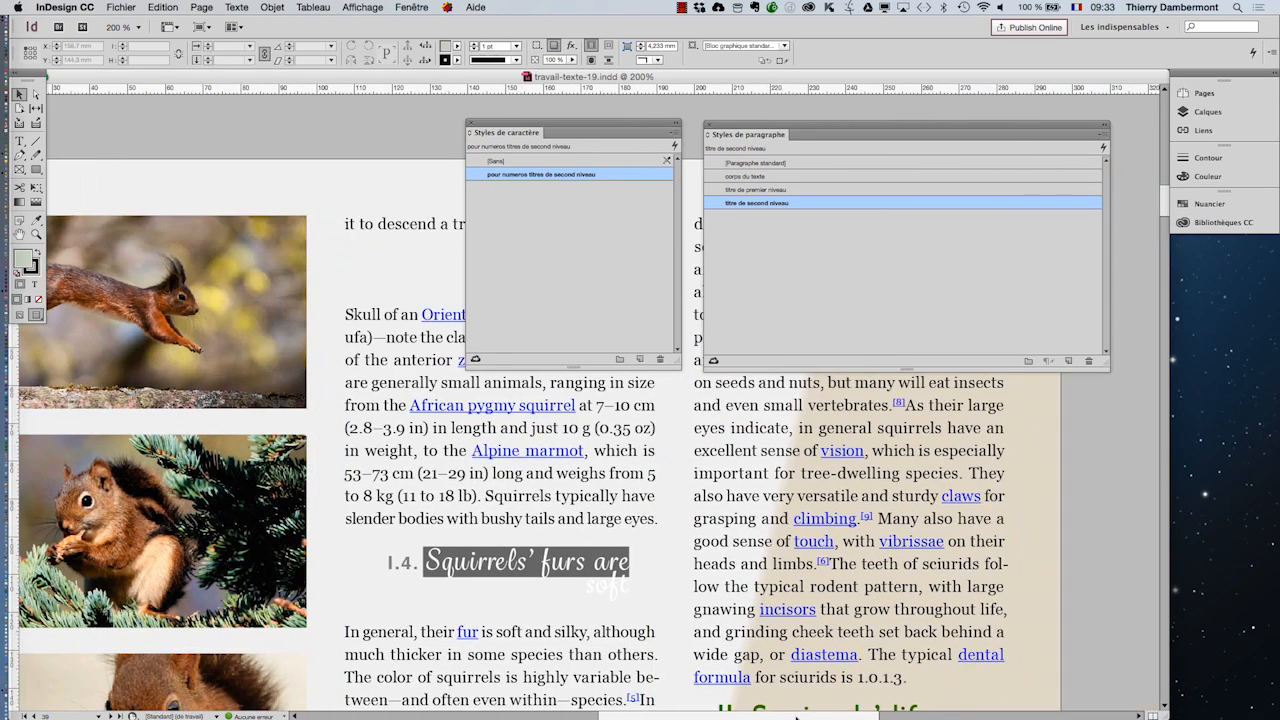
Step: Examine how second-level numbering continues on page 40 after the "Squirrels' life span" heading, viewing the whole page
{"action": "scroll", "coordinate": [917, 634], "scroll_direction": "down", "scroll_amount": 2}
{"action": "scroll", "coordinate": [917, 634], "scroll_direction": "down", "scroll_amount": 2}
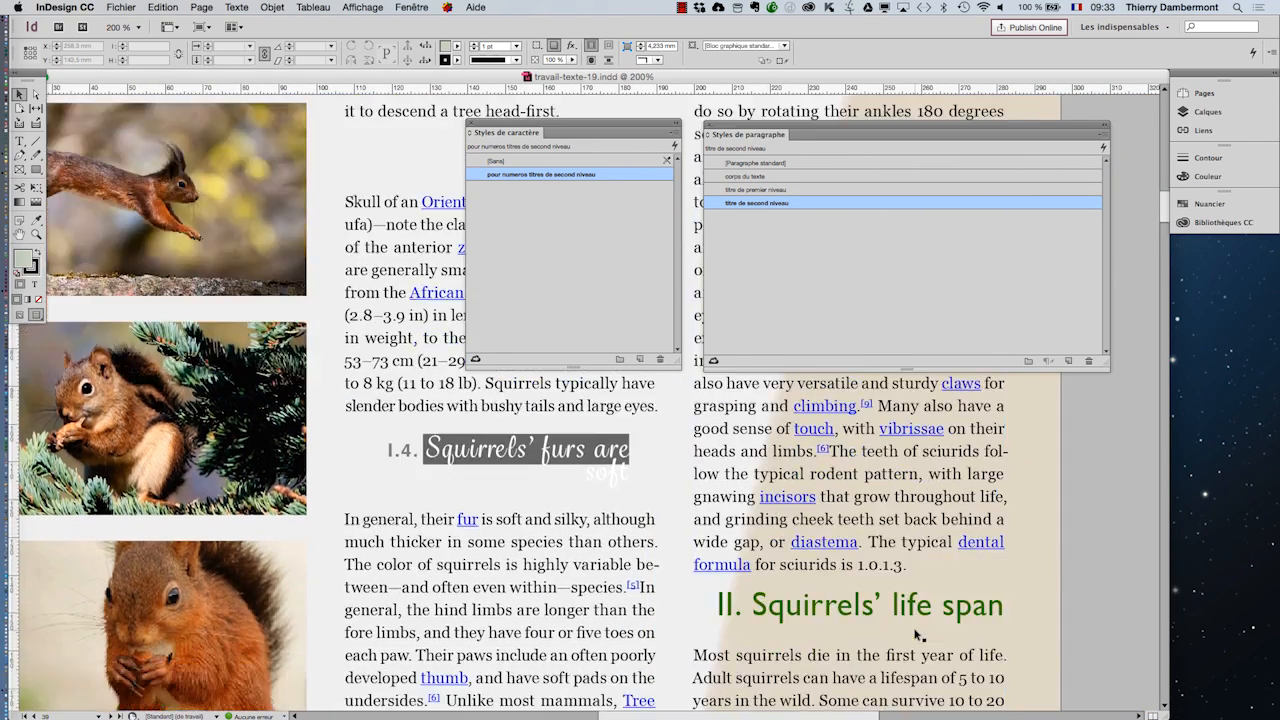
{"action": "scroll", "coordinate": [890, 615], "scroll_direction": "down", "scroll_amount": 2}
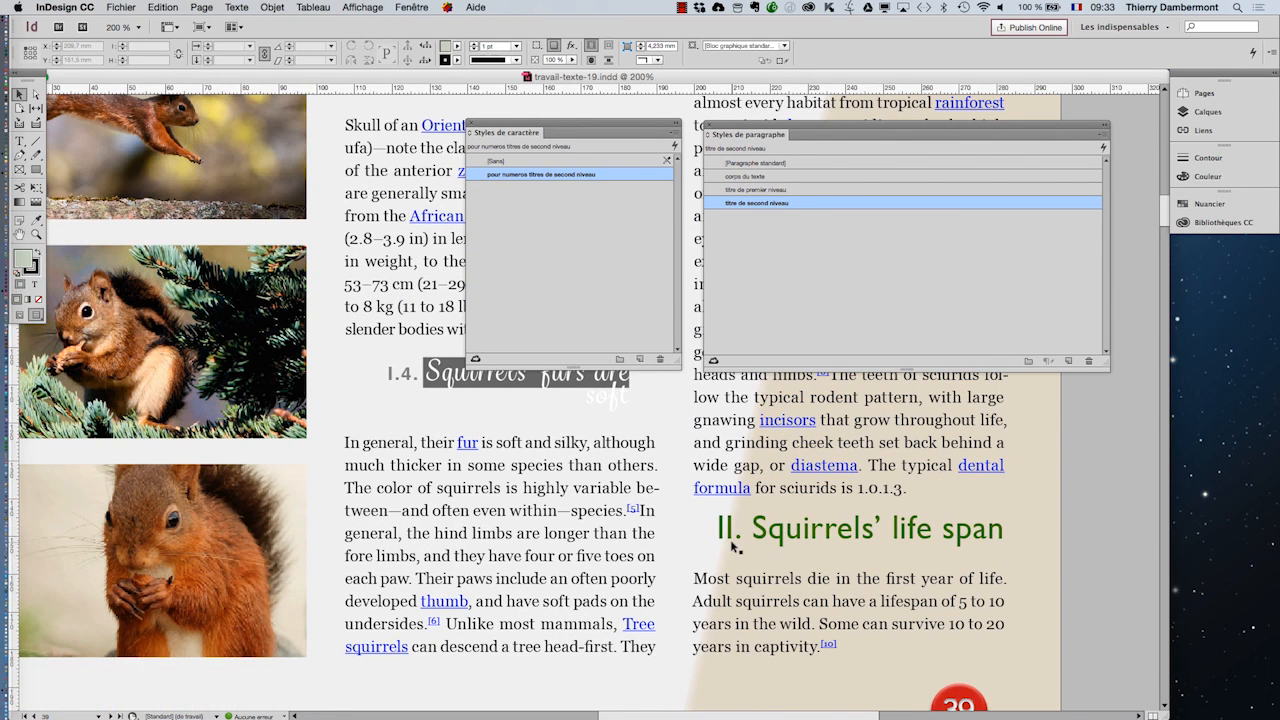
{"action": "scroll", "coordinate": [380, 558], "scroll_direction": "down", "scroll_amount": 1}
{"action": "scroll", "coordinate": [365, 560], "scroll_direction": "down", "scroll_amount": 20}
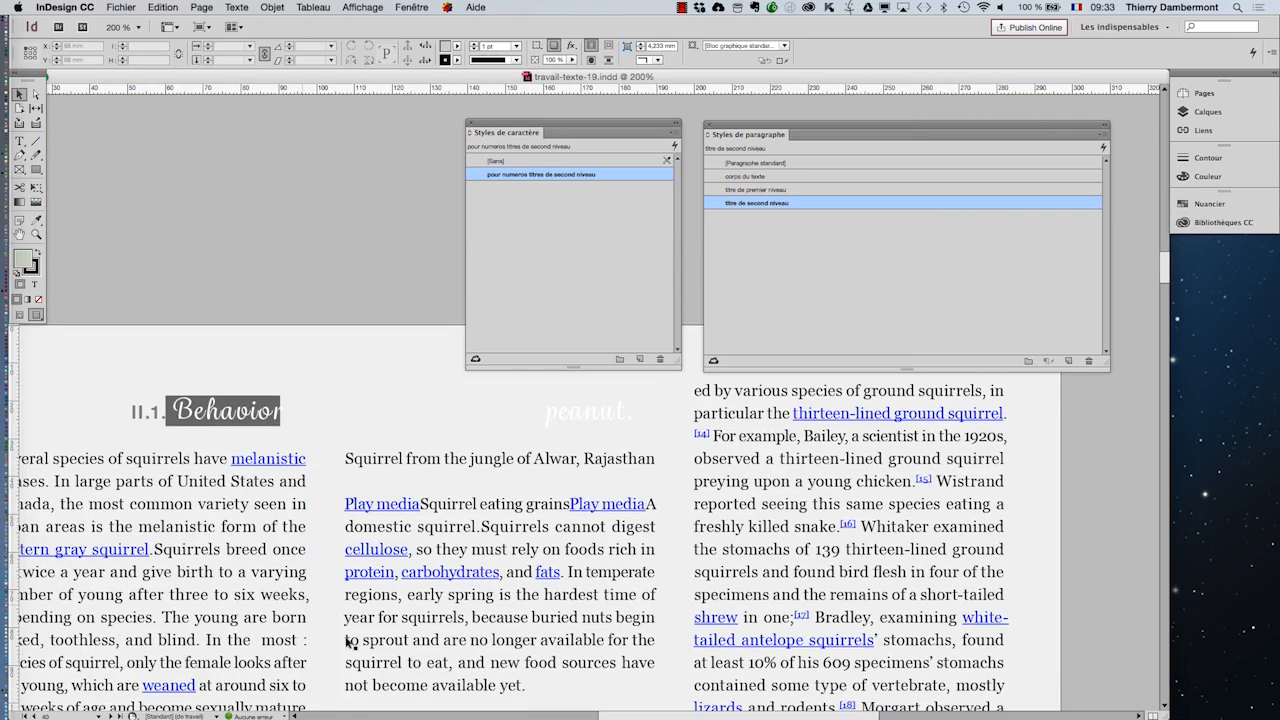
{"action": "scroll", "coordinate": [405, 682], "scroll_direction": "down", "scroll_amount": 3}
{"action": "scroll", "coordinate": [402, 679], "scroll_direction": "down", "scroll_amount": 8}
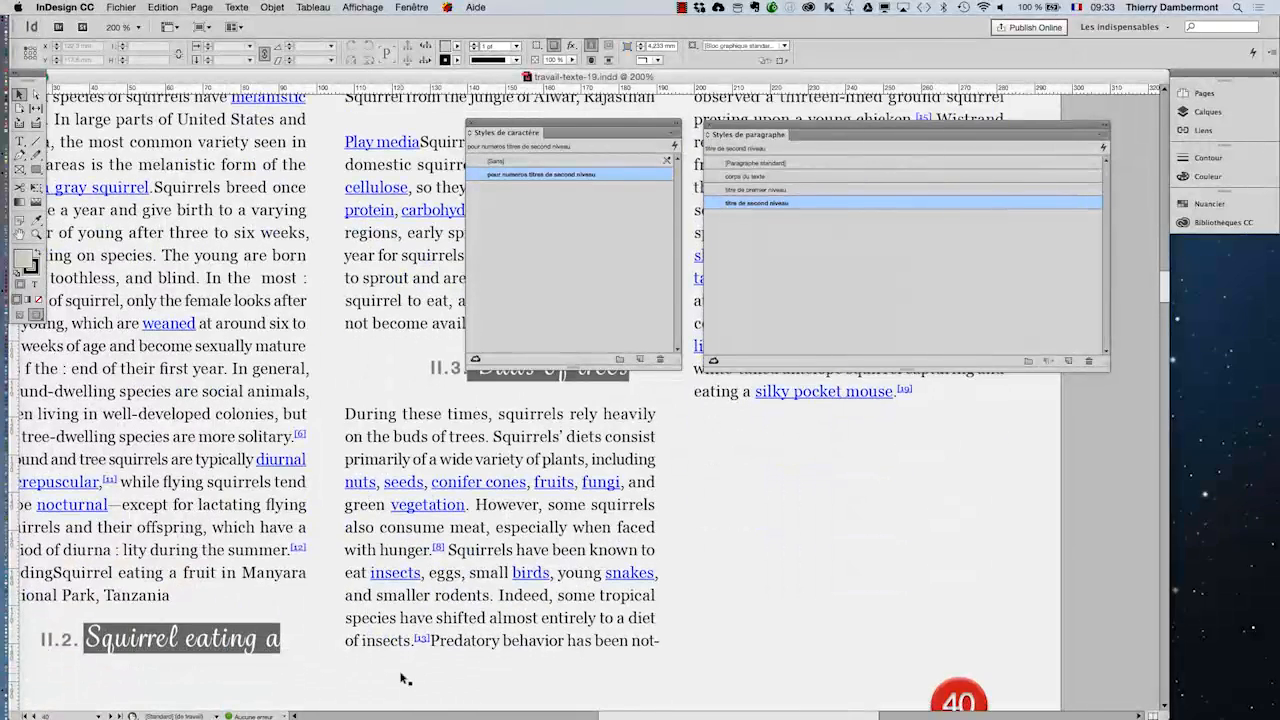
{"action": "double_click", "coordinate": [20, 236]}
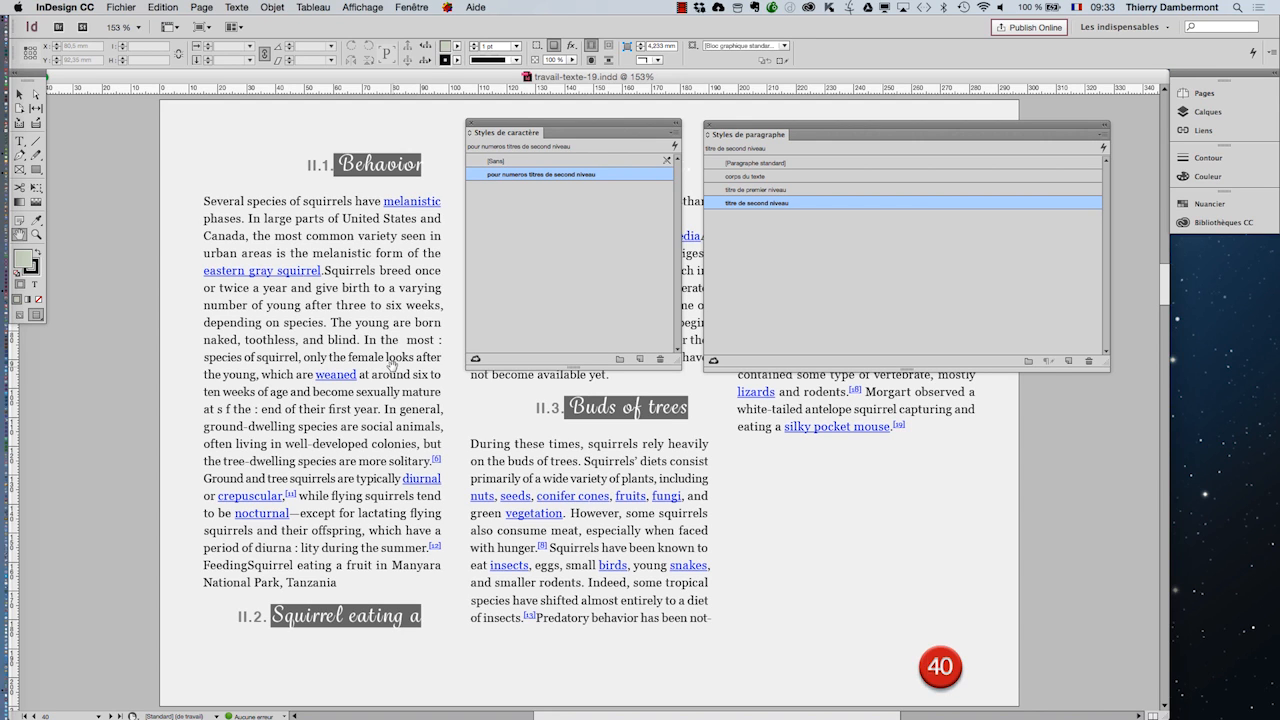
{"action": "left_click", "coordinate": [21, 93]}
Step: Turn on numbering in the "corps du texte" paragraph style with list type Numéros at level 3
{"action": "double_click", "coordinate": [812, 177]}
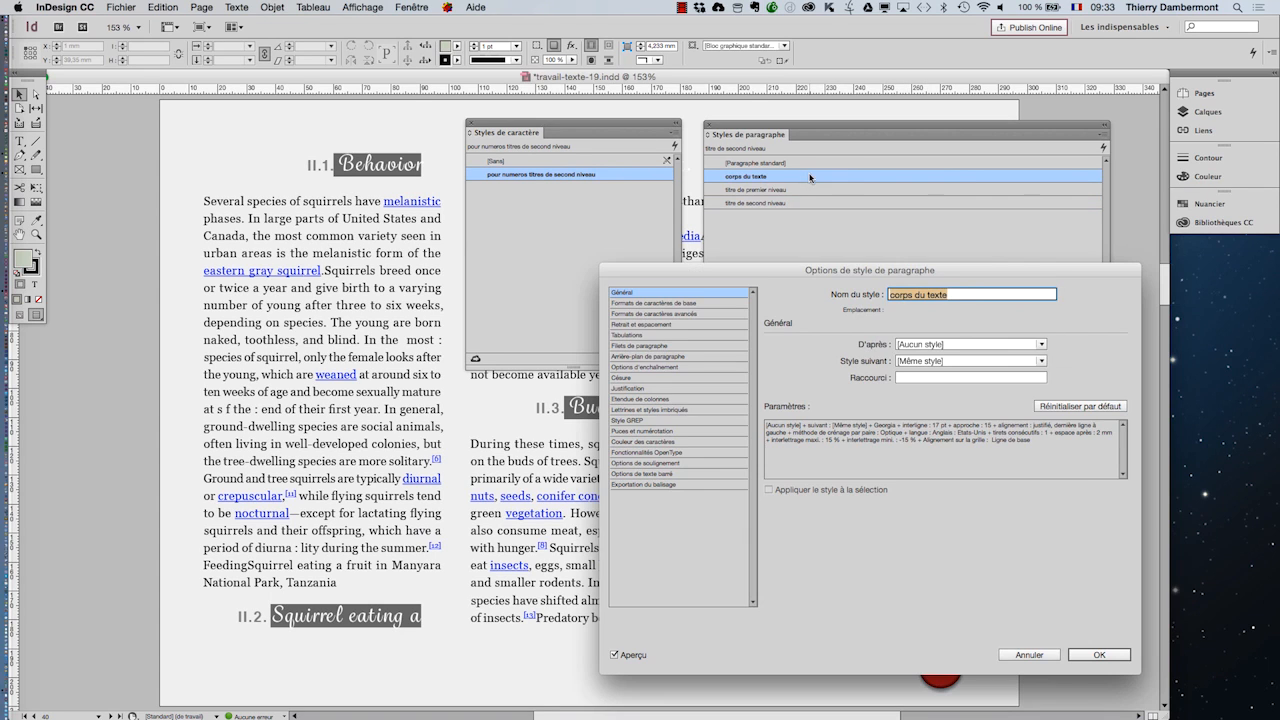
{"action": "left_click", "coordinate": [680, 431]}
{"action": "left_click", "coordinate": [900, 354]}
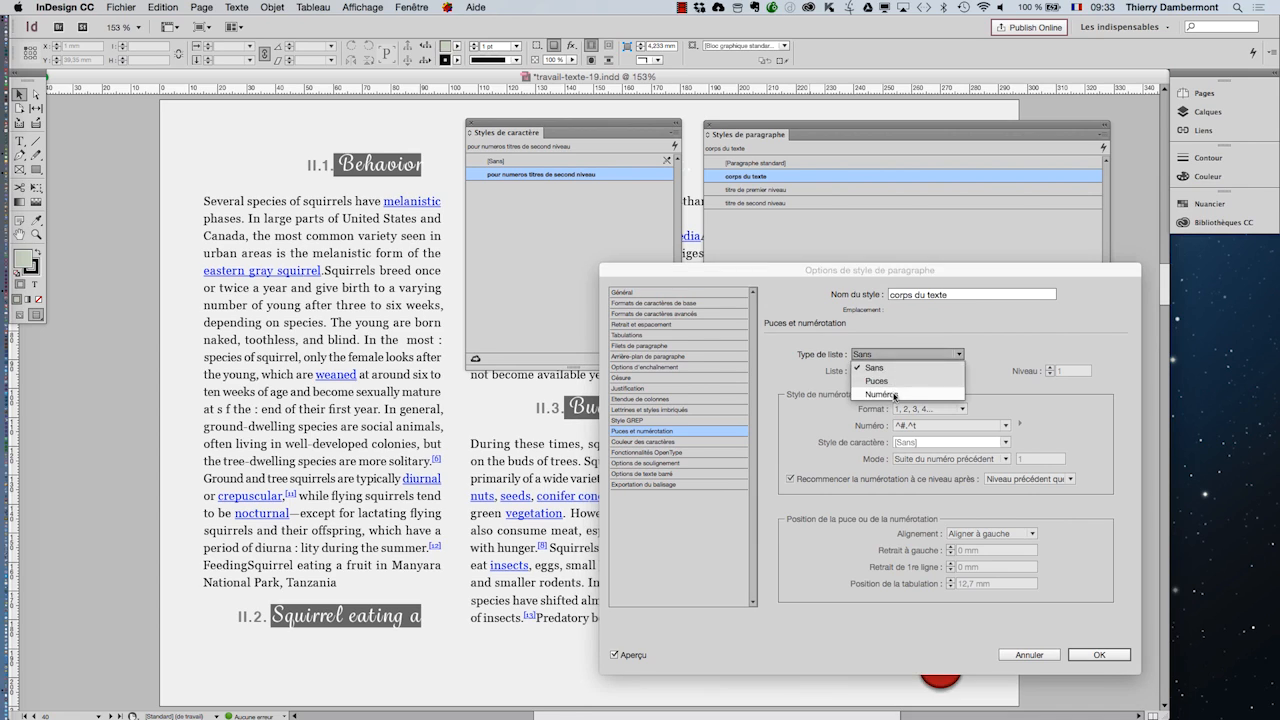
{"action": "left_click", "coordinate": [880, 397]}
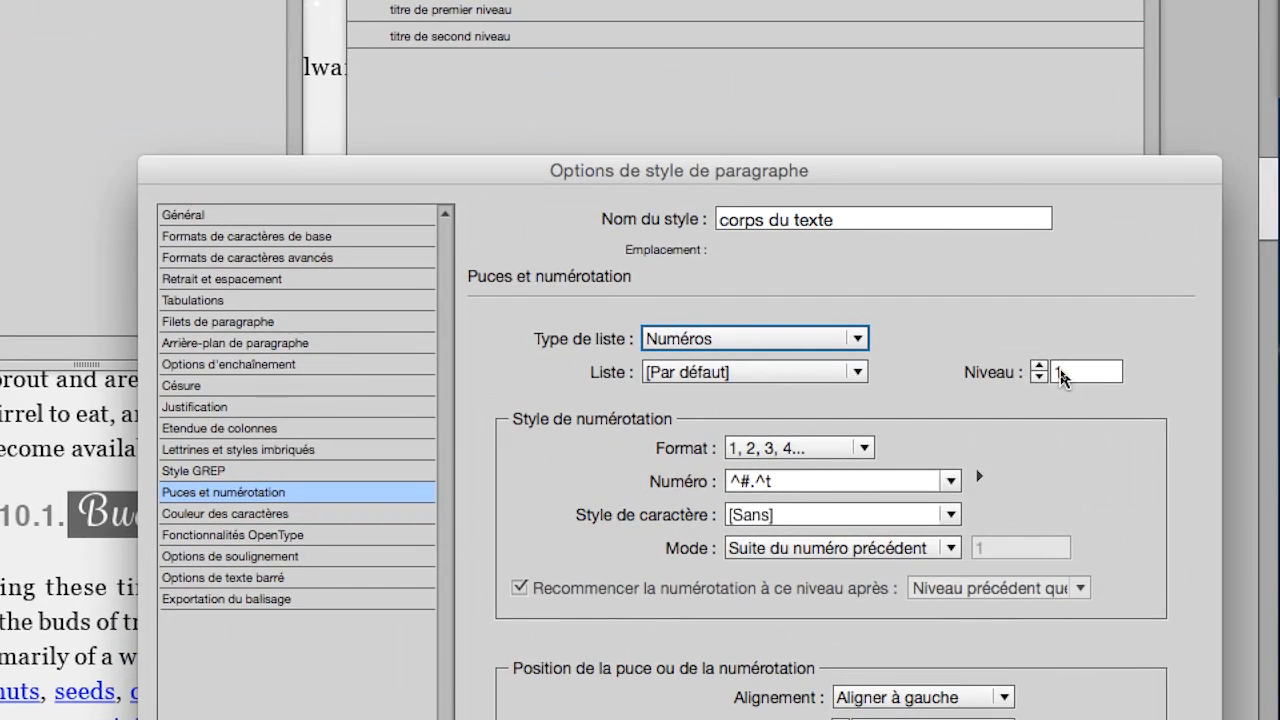
{"action": "left_click", "coordinate": [1048, 368]}
{"action": "left_click", "coordinate": [1048, 368]}
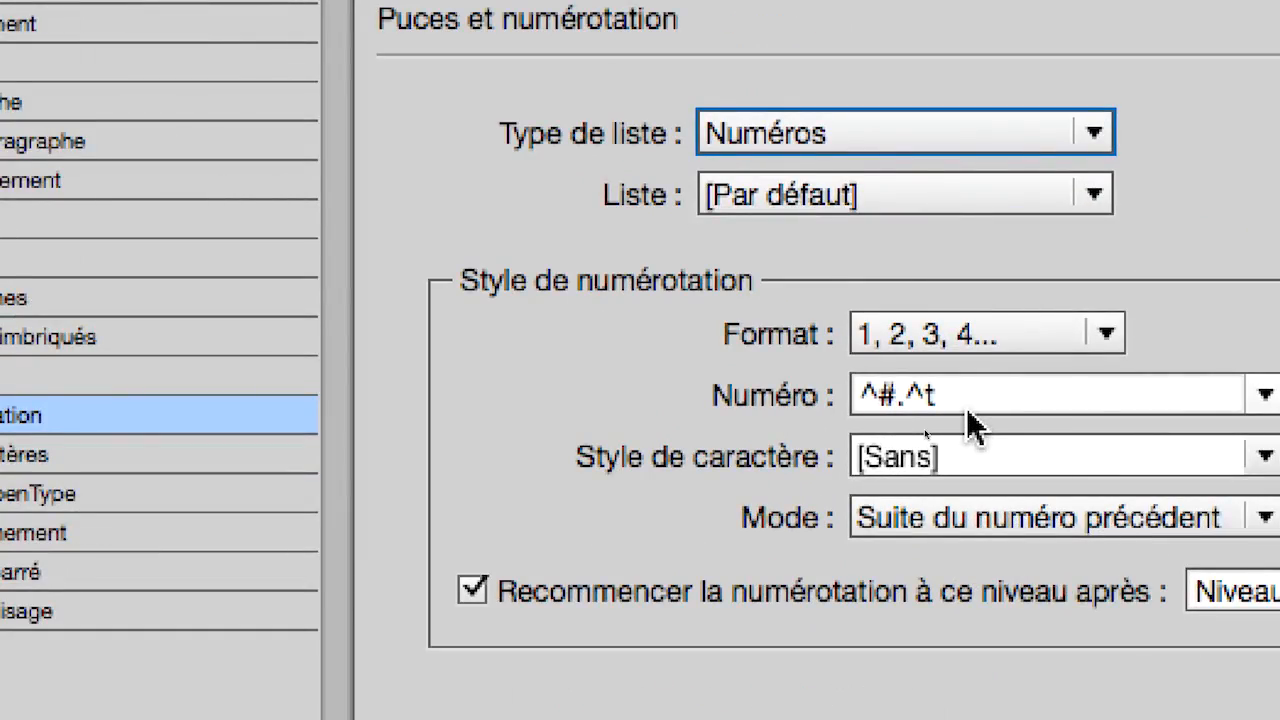
Step: Replace the body style's number expression with ^2.^#. by removing the tab code and inserting the level 2 placeholder
{"action": "left_click", "coordinate": [950, 400]}
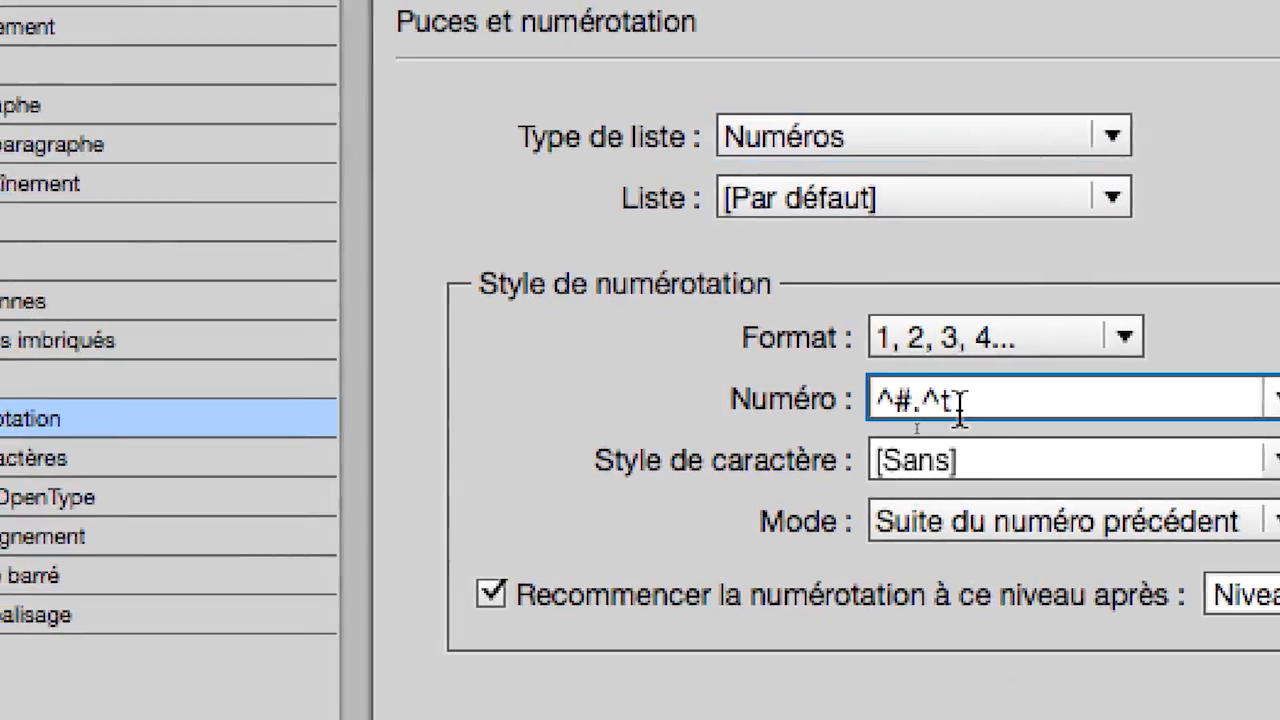
{"action": "left_click_drag", "start_coordinate": [938, 397], "coordinate": [902, 397]}
{"action": "key", "text": "BackSpace"}
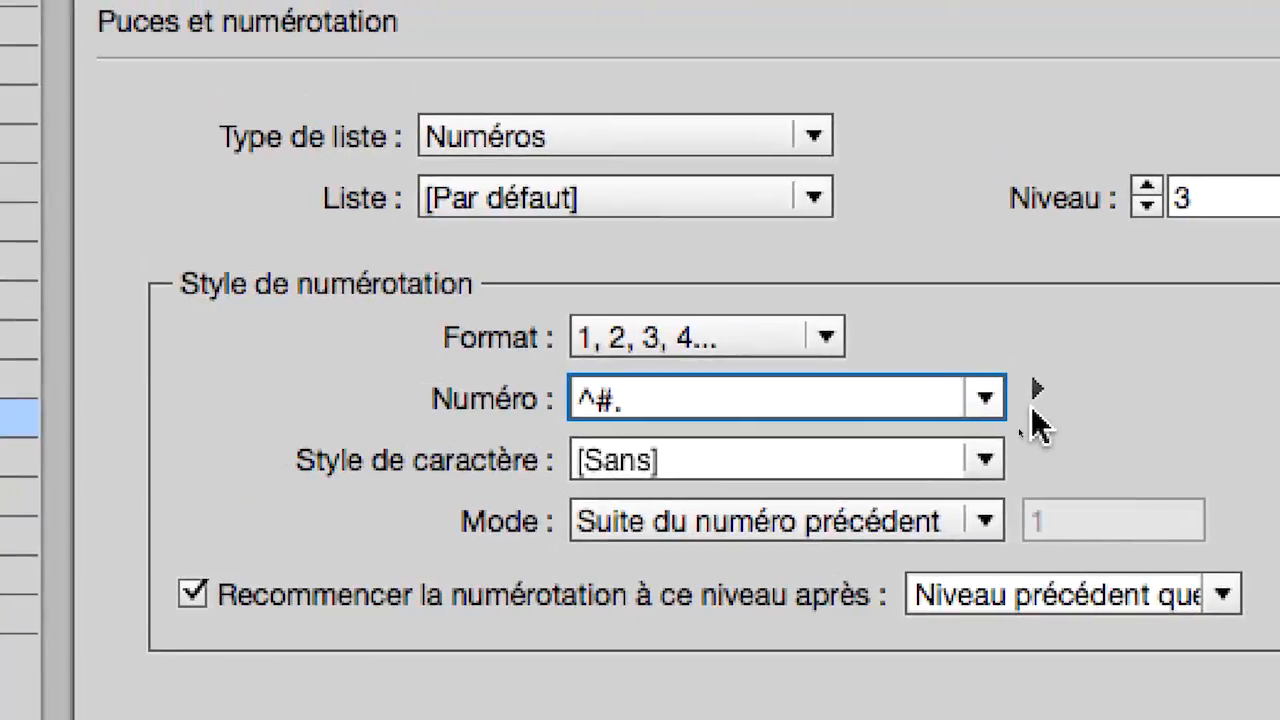
{"action": "left_click", "coordinate": [1033, 395]}
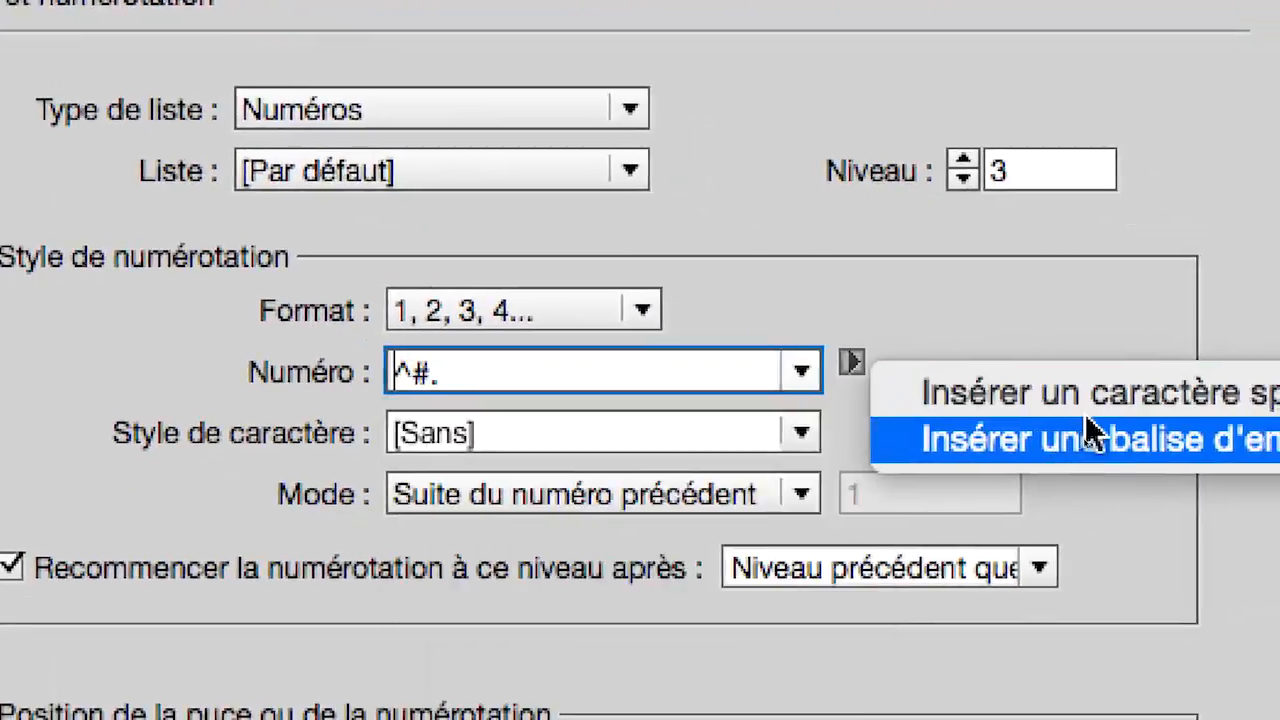
{"action": "mouse_move", "coordinate": [1240, 470]}
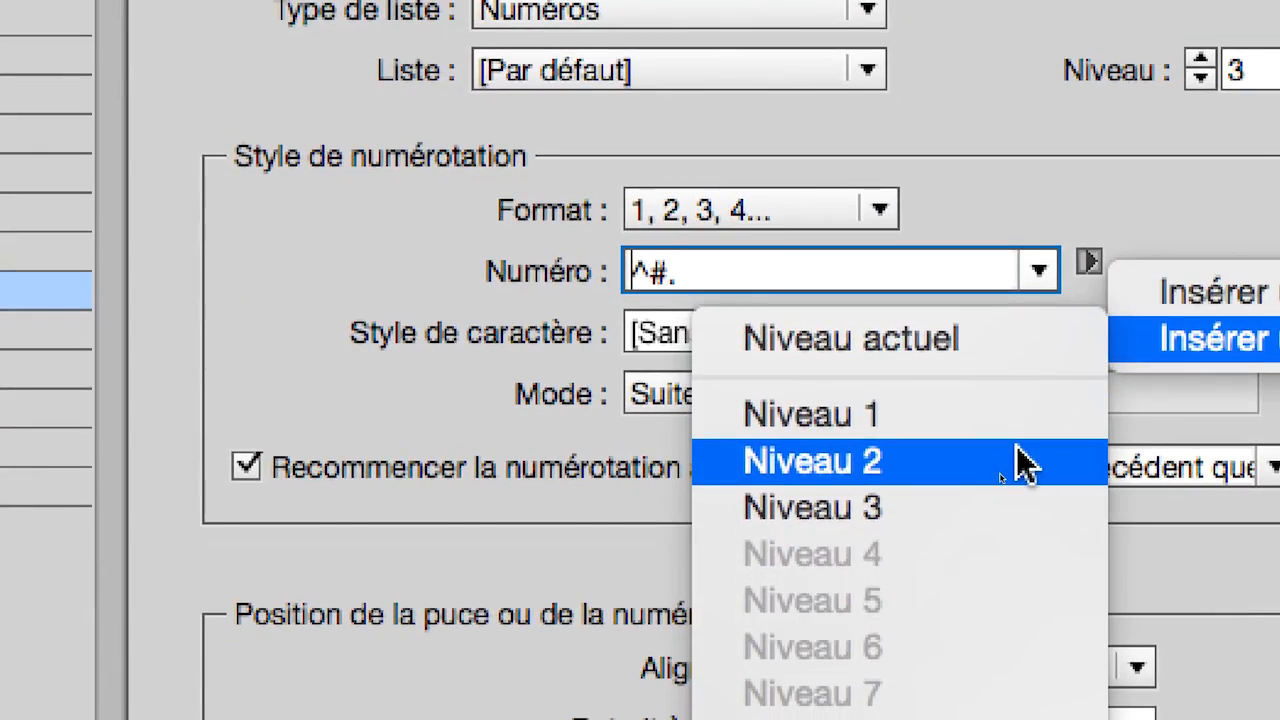
{"action": "left_click", "coordinate": [1017, 460]}
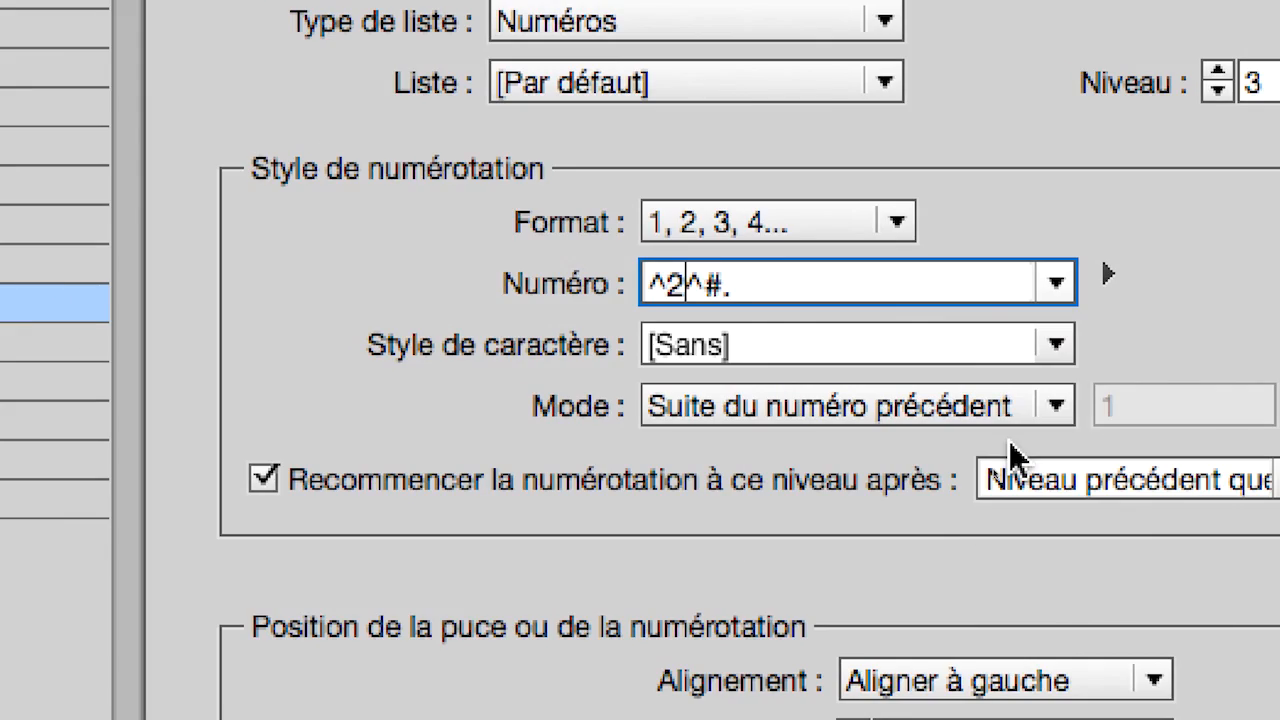
{"action": "type", "text": "."}
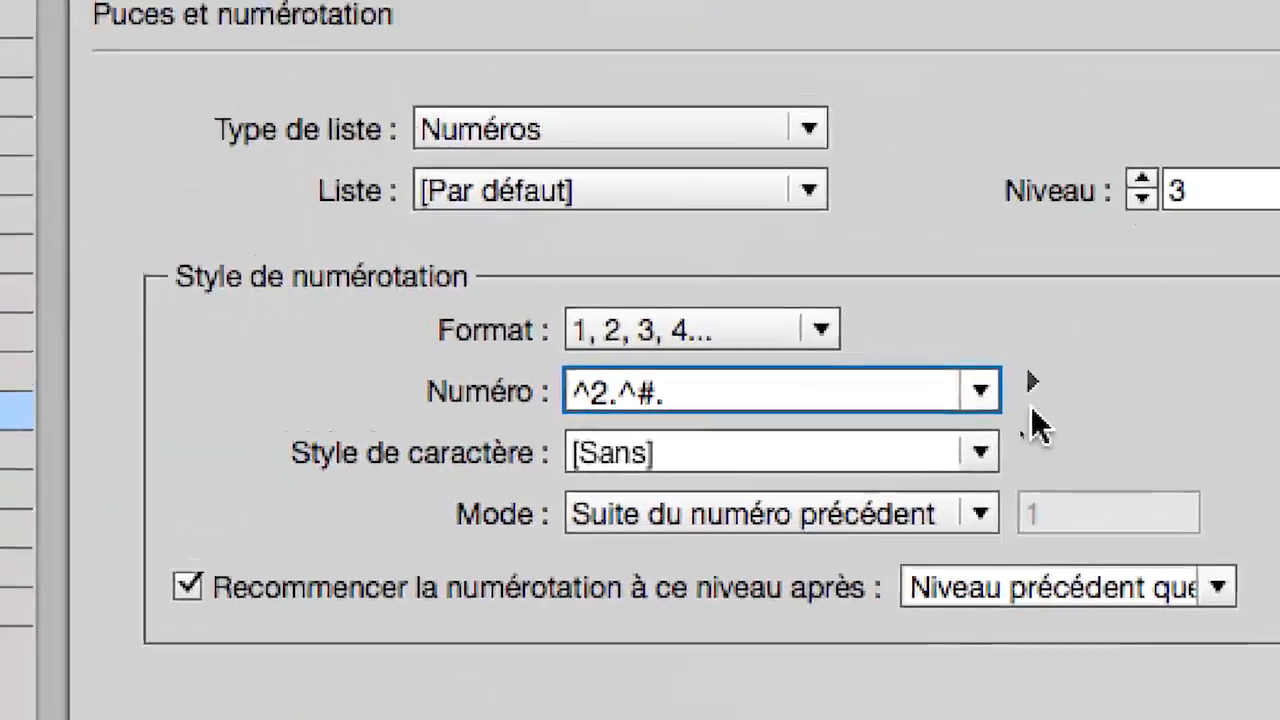
Step: Add the level 1 placeholder and a period so the number expression reads ^1.^2.^#., and apply the paragraph style
{"action": "left_click", "coordinate": [1034, 405]}
{"action": "mouse_move", "coordinate": [1055, 420]}
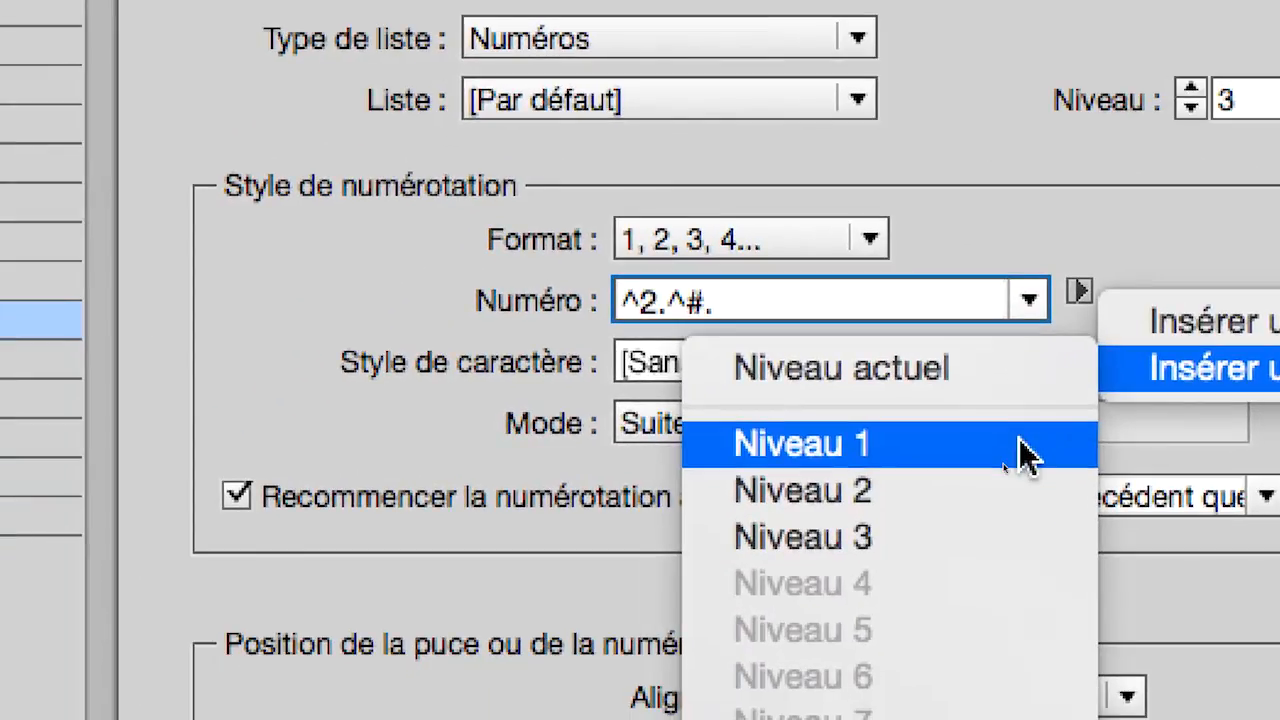
{"action": "left_click", "coordinate": [830, 508]}
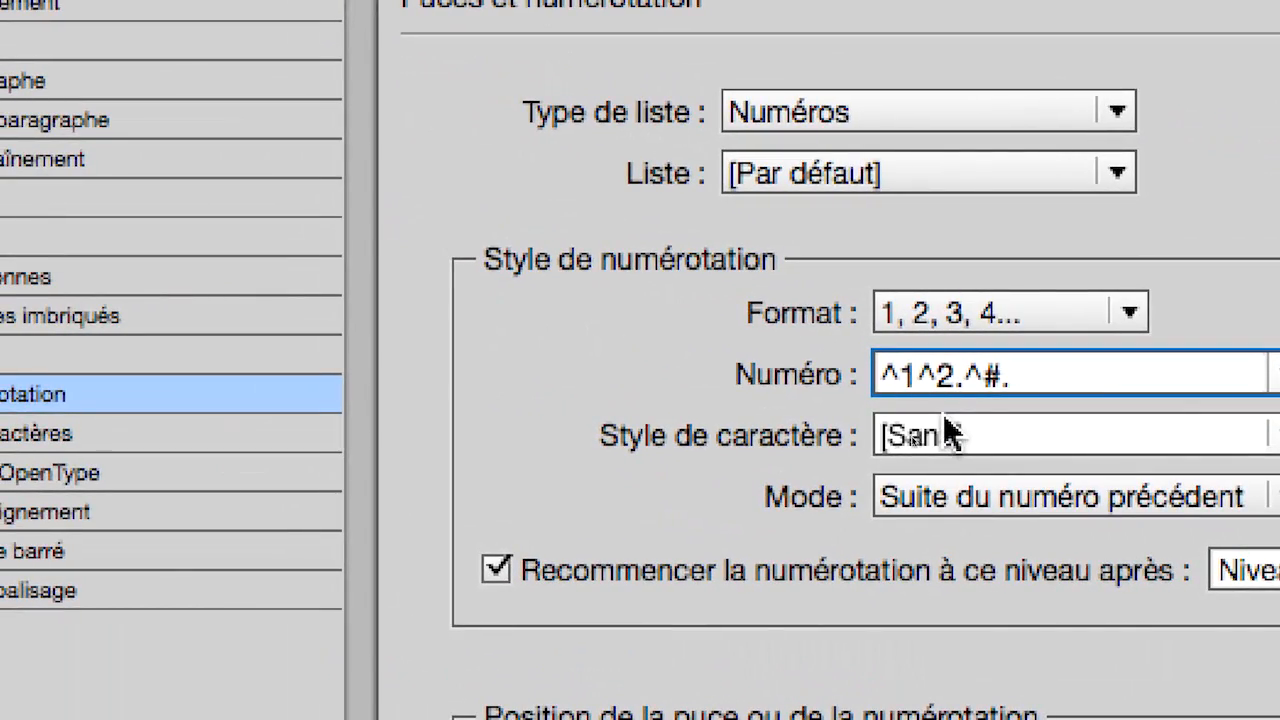
{"action": "type", "text": "."}
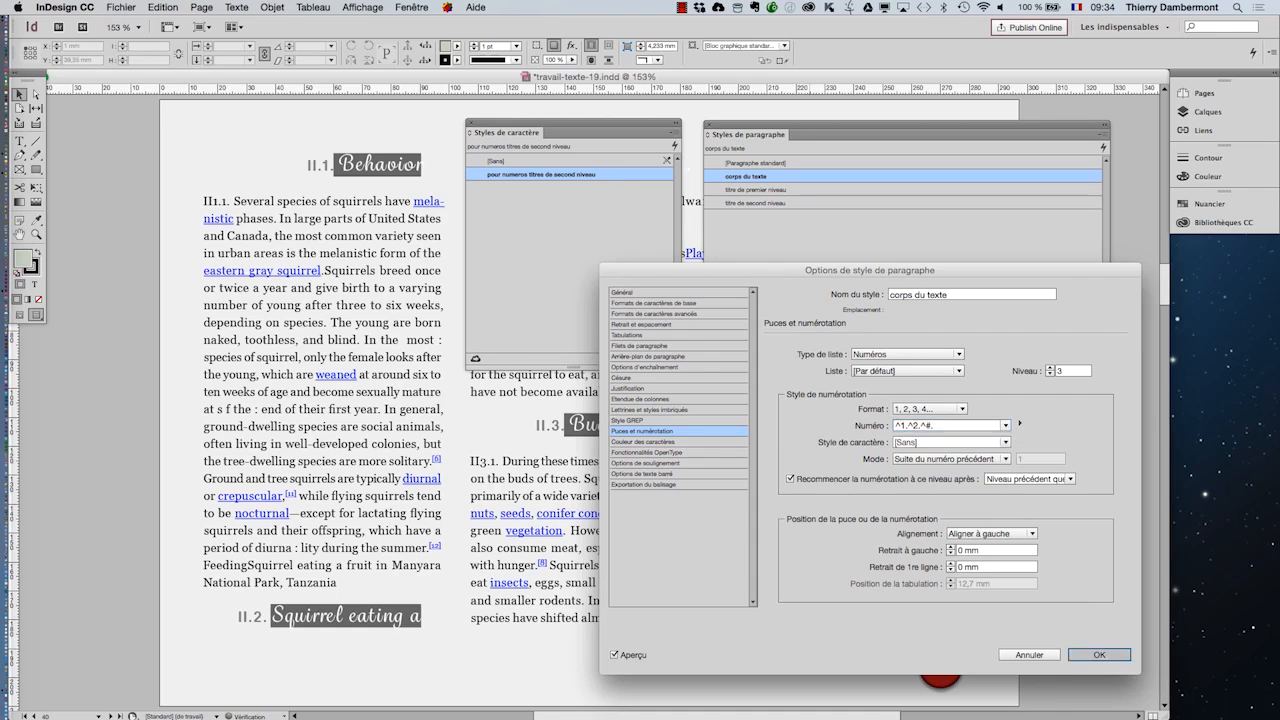
{"action": "key", "text": "Return"}
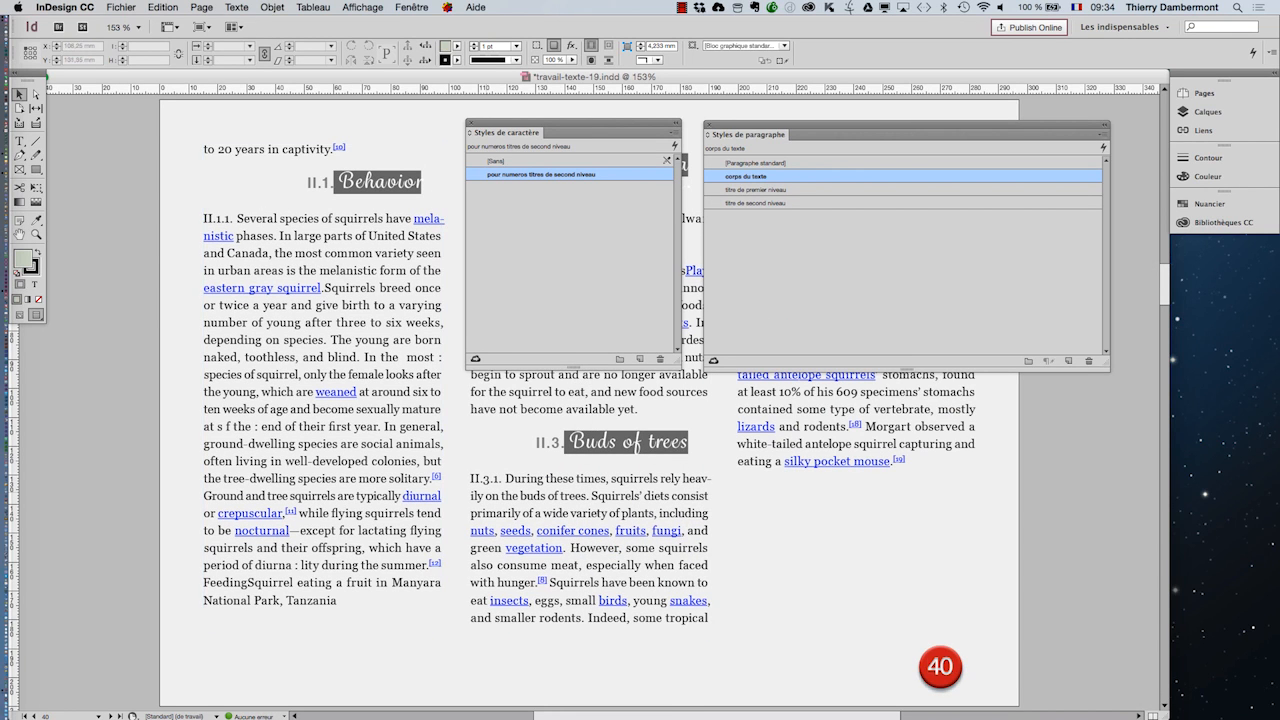
Step: Move both style panels off the text and examine the three-level paragraph numbering on pages 39 and 40
{"action": "left_click_drag", "start_coordinate": [572, 123], "coordinate": [1144, 532]}
{"action": "left_click_drag", "start_coordinate": [900, 125], "coordinate": [1212, 172]}
{"action": "scroll", "coordinate": [850, 352], "scroll_direction": "down", "scroll_amount": 5}
{"action": "scroll", "coordinate": [588, 360], "scroll_direction": "down", "scroll_amount": 5}
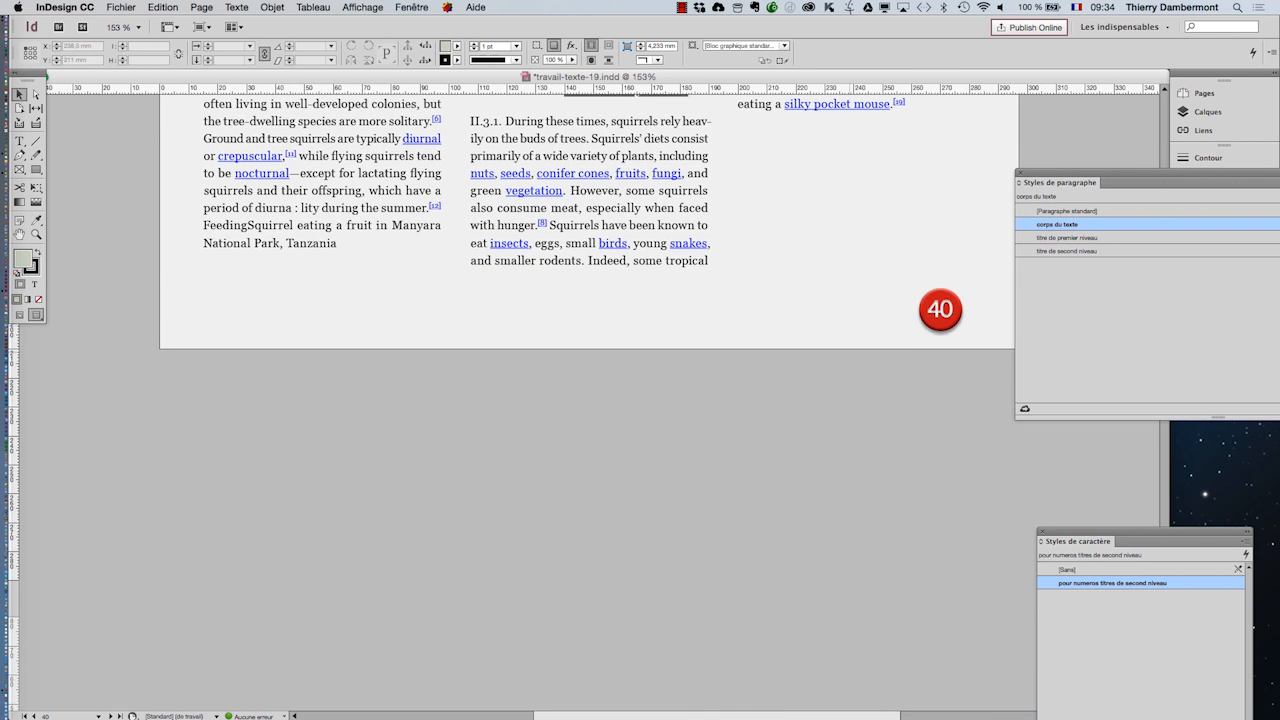
{"action": "scroll", "coordinate": [588, 400], "scroll_direction": "down", "scroll_amount": 2}
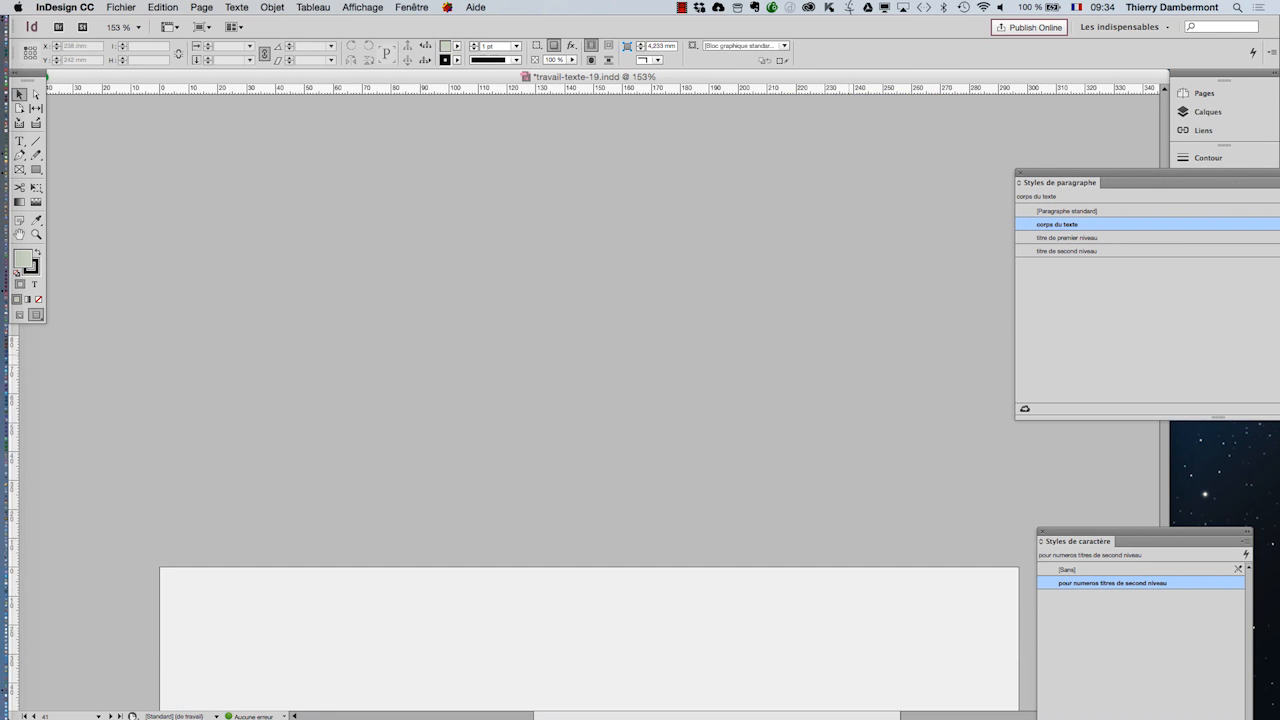
{"action": "scroll", "coordinate": [588, 400], "scroll_direction": "up", "scroll_amount": 15}
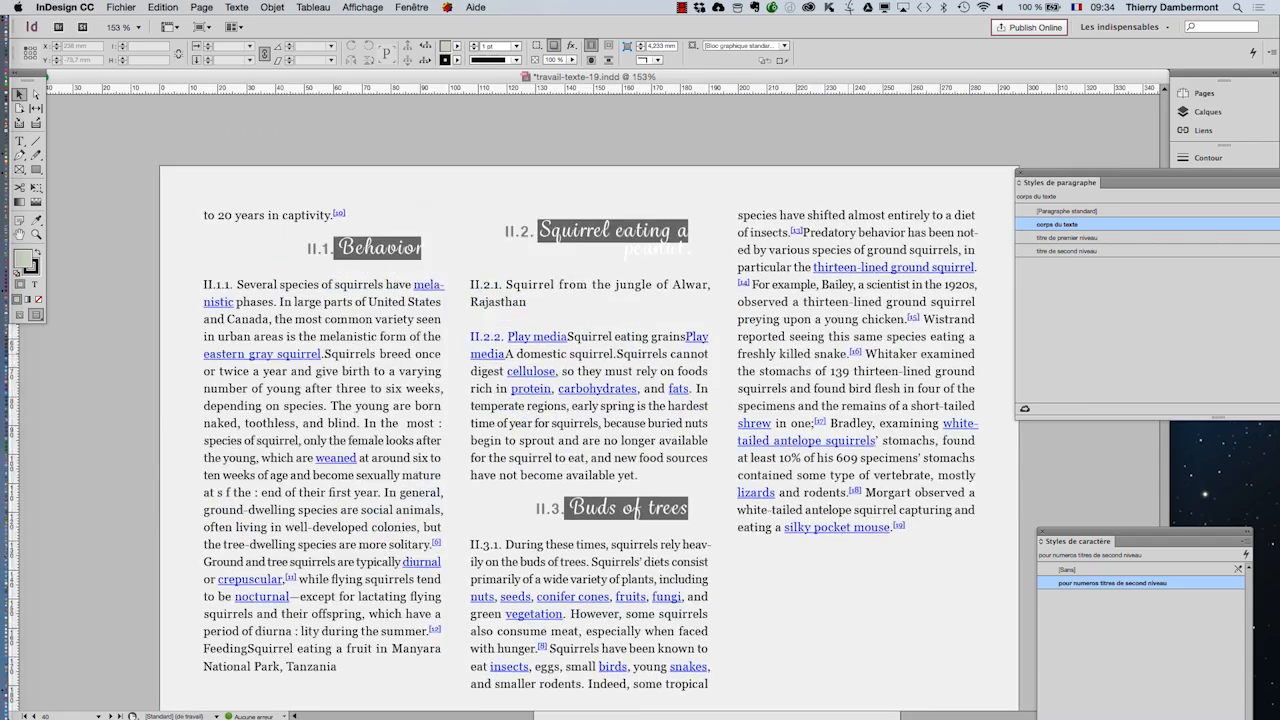
{"action": "scroll", "coordinate": [588, 400], "scroll_direction": "up", "scroll_amount": 18}
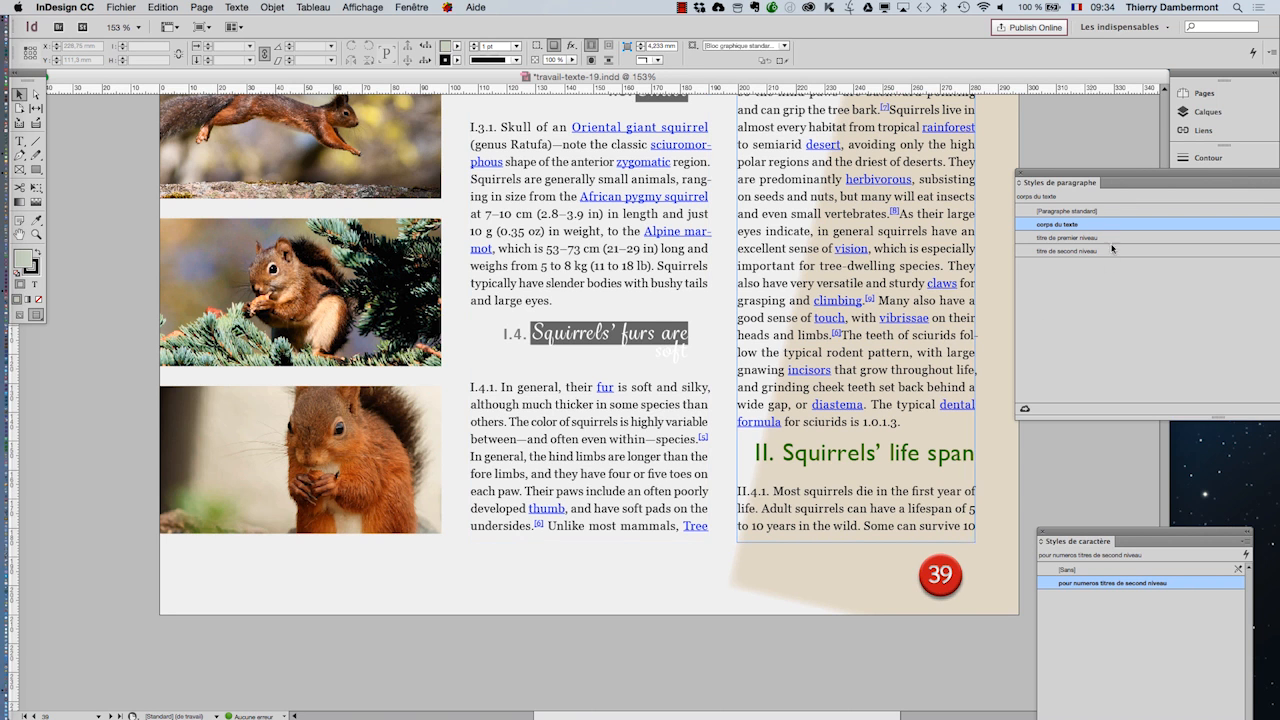
Step: Reduce the font size of the "titre de second niveau" paragraph style to 17 pt so the two-line heading fits on one line
{"action": "left_click_drag", "start_coordinate": [1088, 177], "coordinate": [947, 177]}
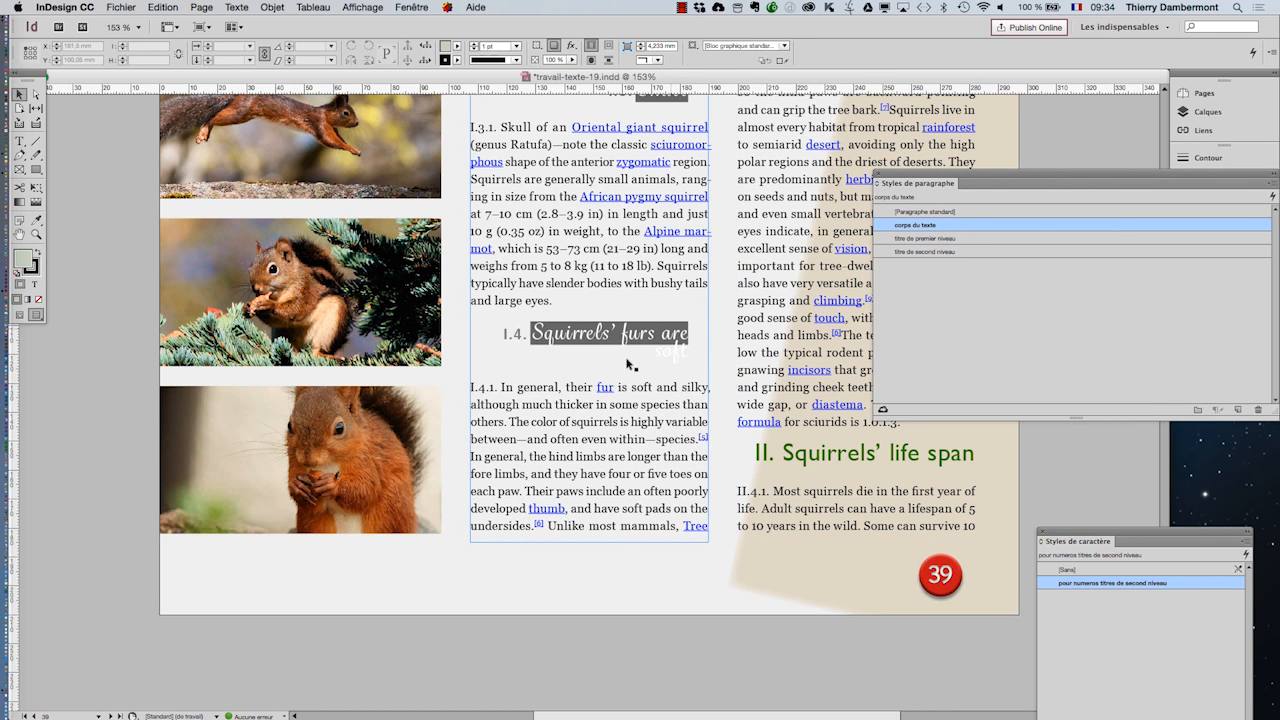
{"action": "key", "text": "super+equal"}
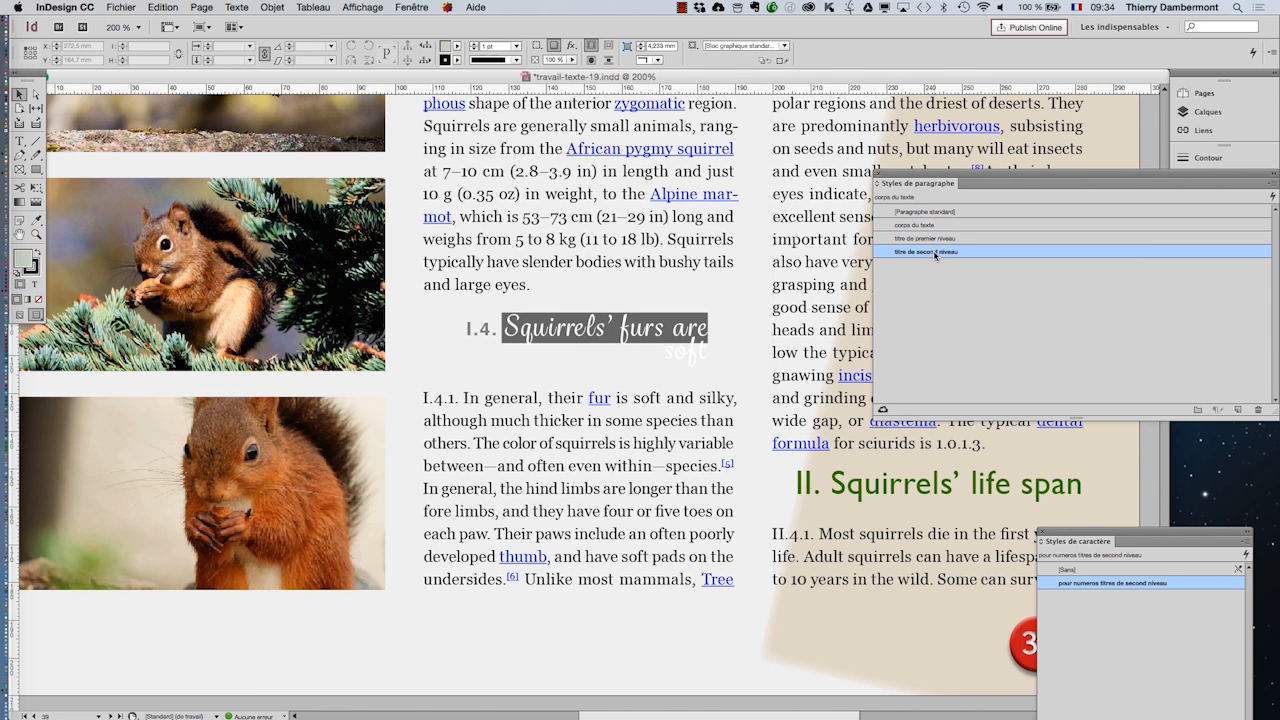
{"action": "double_click", "coordinate": [935, 254]}
{"action": "left_click_drag", "start_coordinate": [685, 277], "coordinate": [897, 266]}
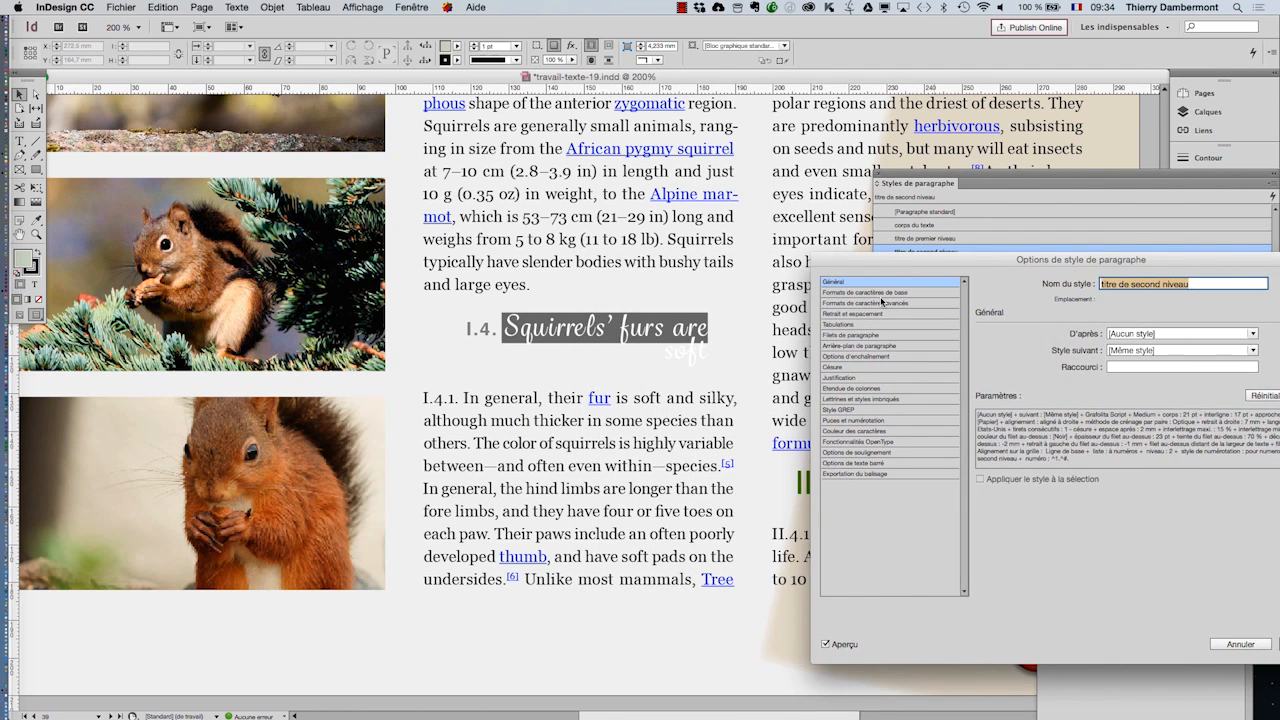
{"action": "left_click", "coordinate": [884, 293]}
{"action": "left_click", "coordinate": [1060, 378]}
{"action": "left_click", "coordinate": [1060, 378]}
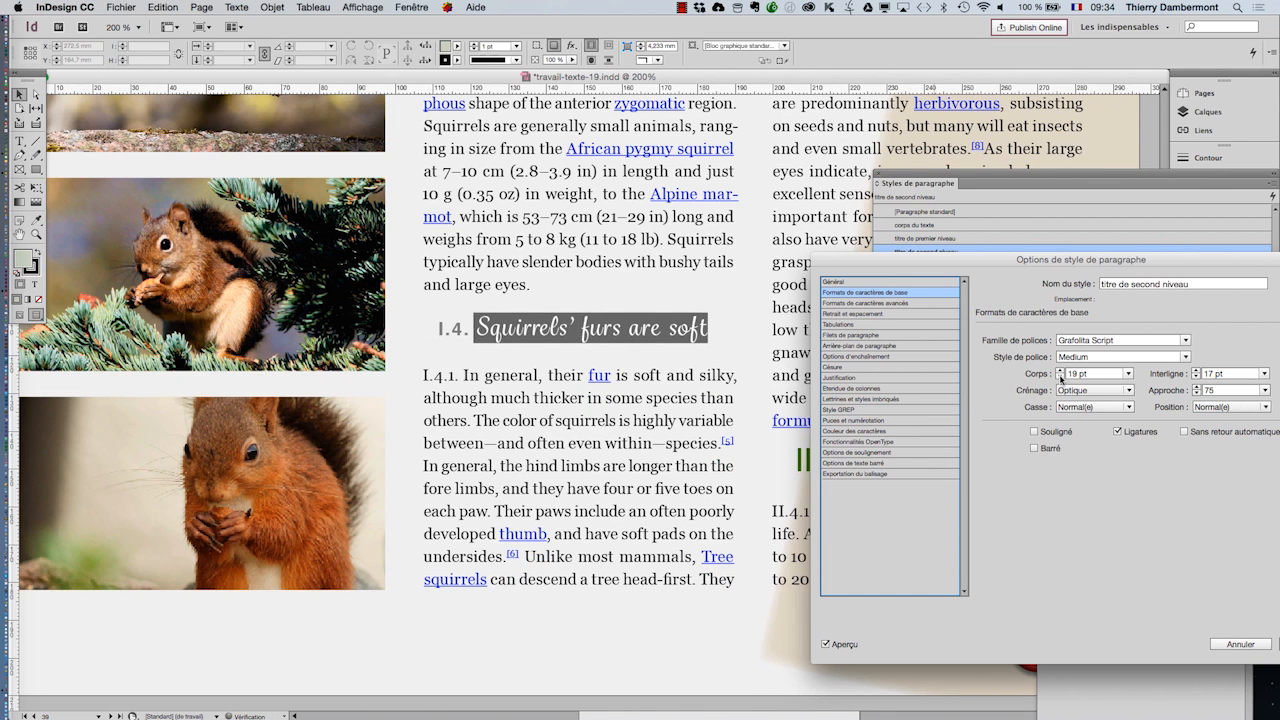
{"action": "left_click", "coordinate": [1060, 378]}
{"action": "left_click", "coordinate": [1060, 378]}
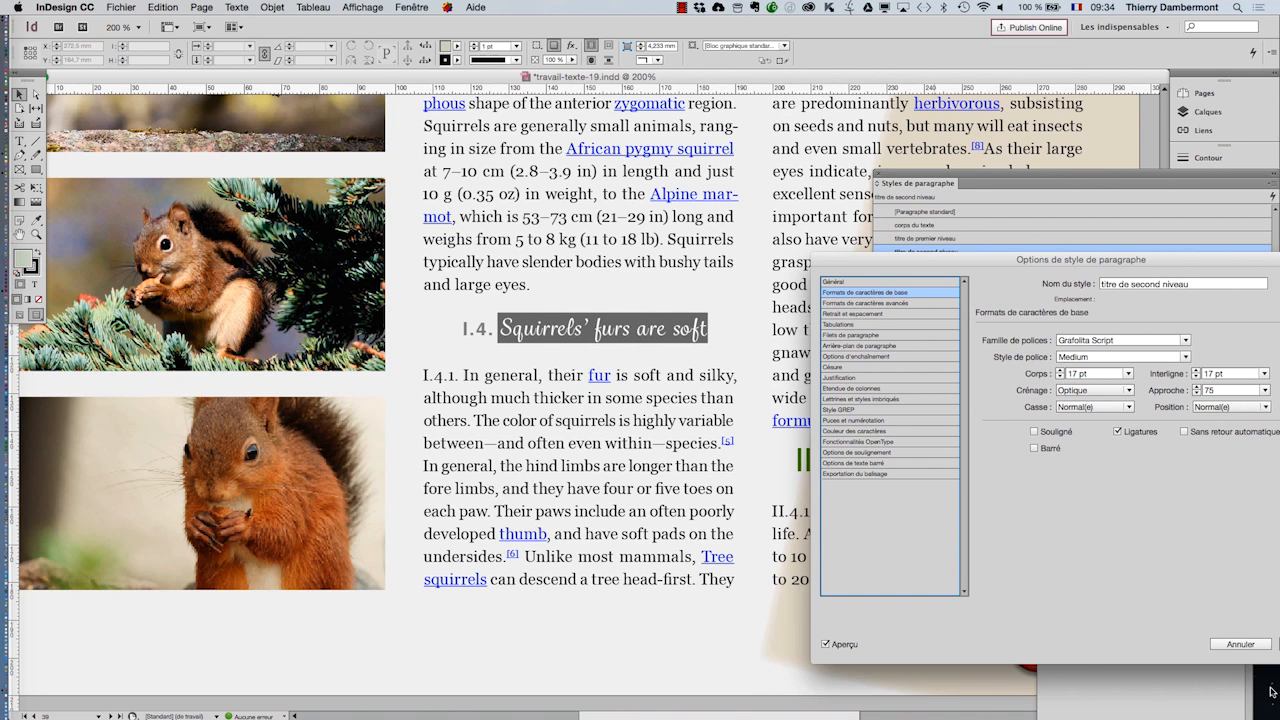
{"action": "left_click_drag", "start_coordinate": [1129, 260], "coordinate": [932, 283]}
{"action": "left_click", "coordinate": [1130, 663]}
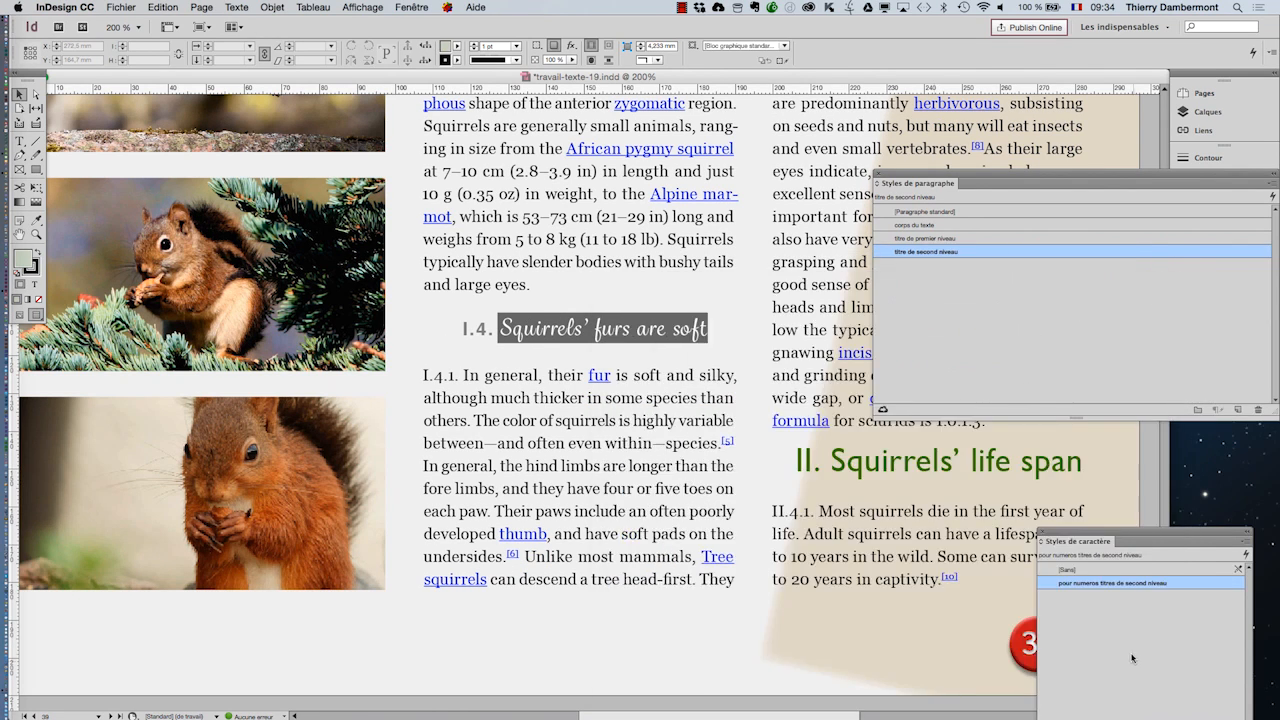
Step: Save the document under the new name travail-texte-20.indd in the IDB3J-fev2016 folder
{"action": "left_click", "coordinate": [121, 7]}
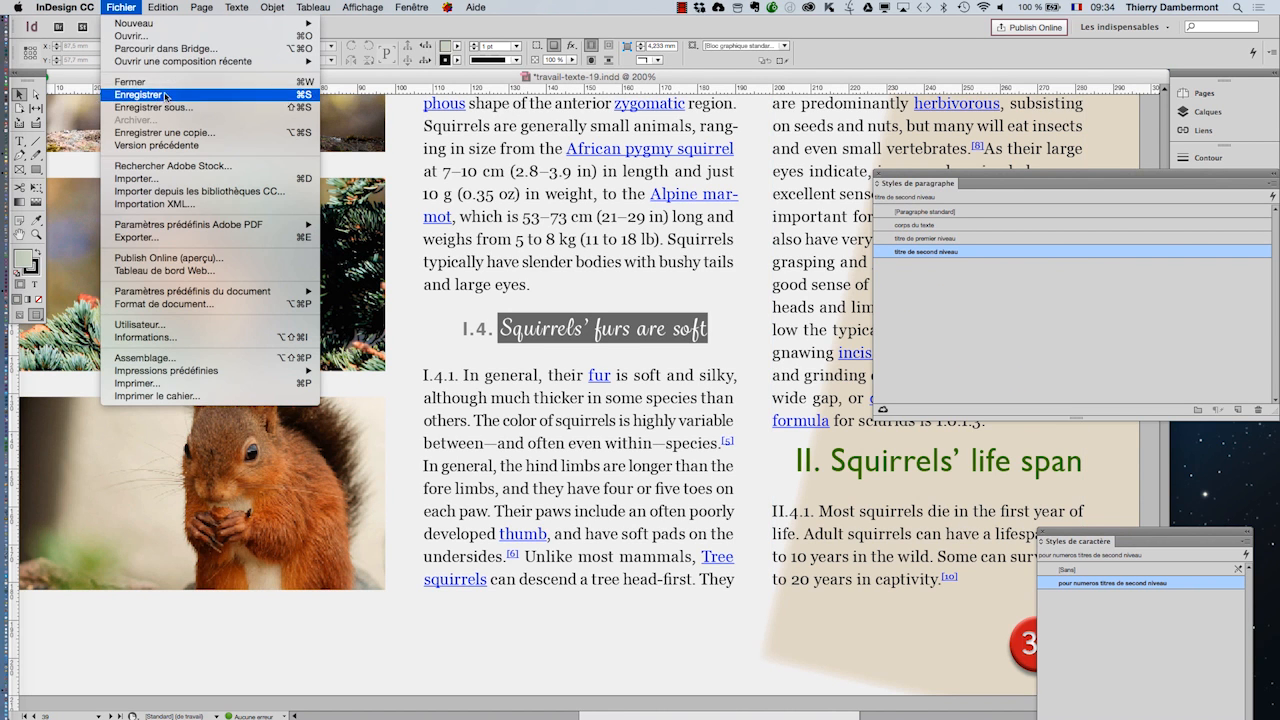
{"action": "left_click", "coordinate": [170, 110]}
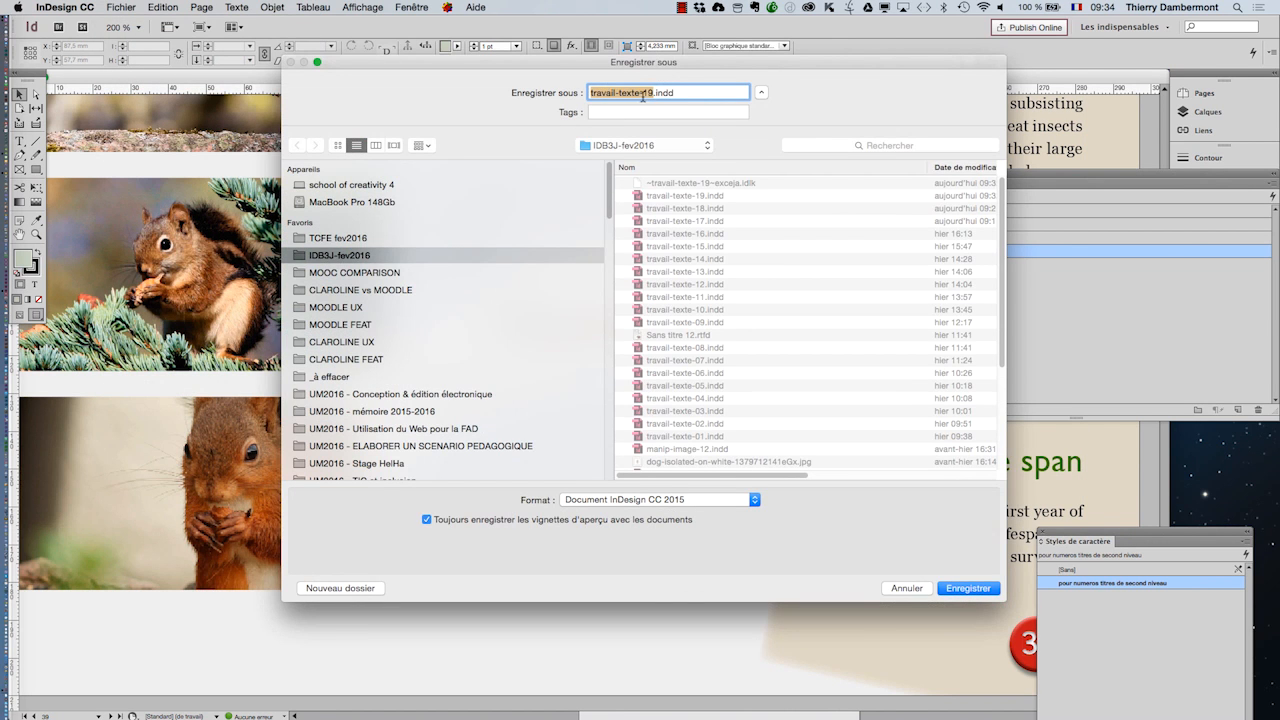
{"action": "left_click", "coordinate": [649, 92]}
{"action": "key", "text": "BackSpace"}
{"action": "key", "text": "BackSpace"}
{"action": "type", "text": "20"}
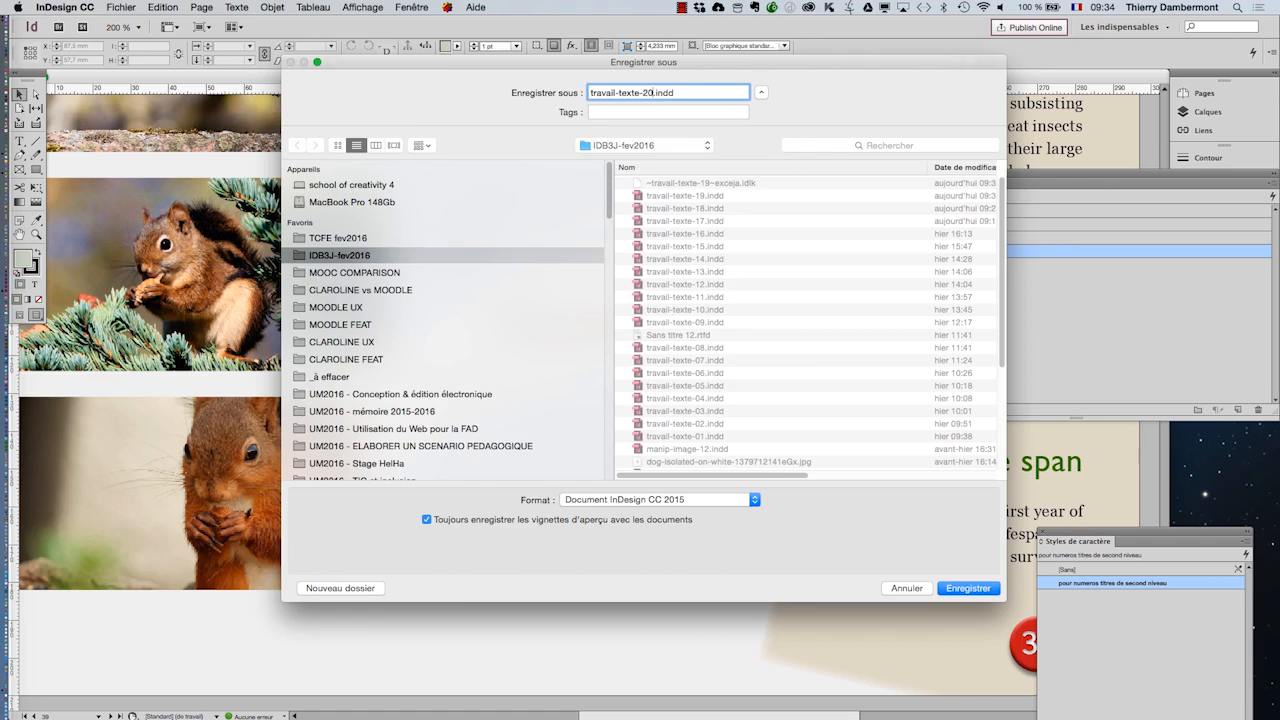